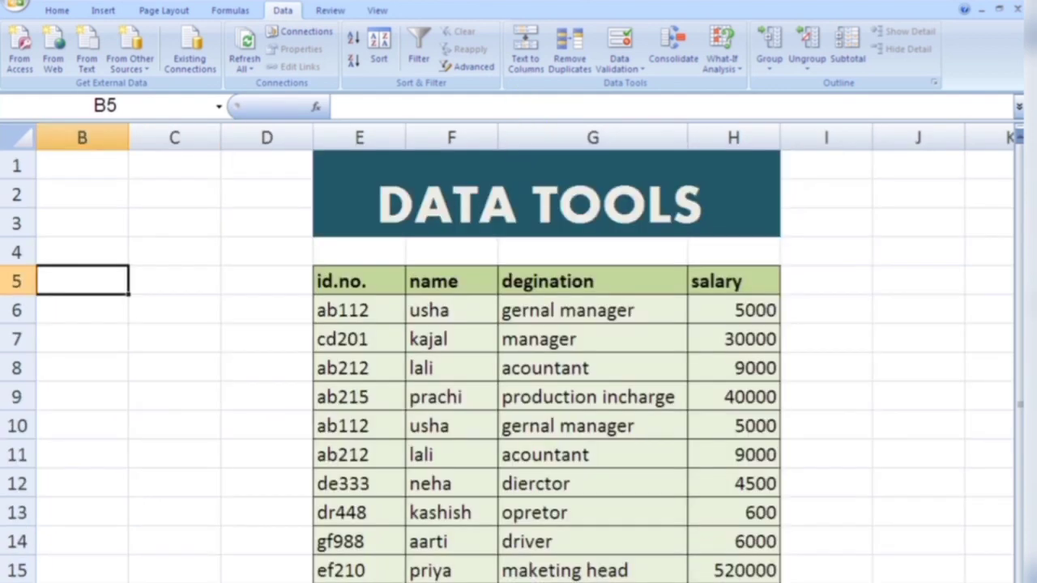
- Select the seven full names in cells B3:B9 of column B
{"action": "left_click", "coordinate": [267, 281]}
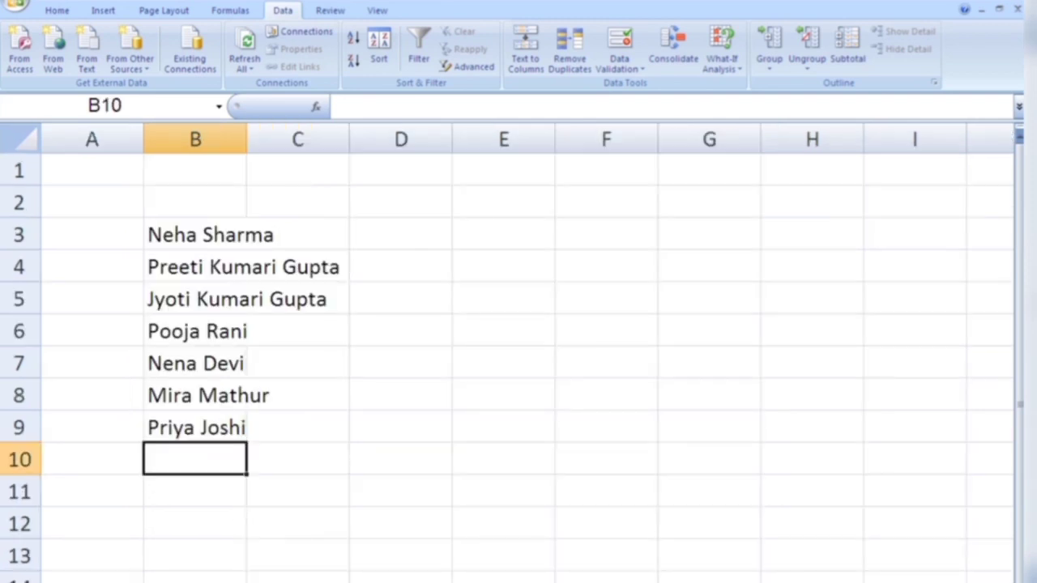
{"action": "left_click_drag", "start_coordinate": [195, 234], "coordinate": [297, 427]}
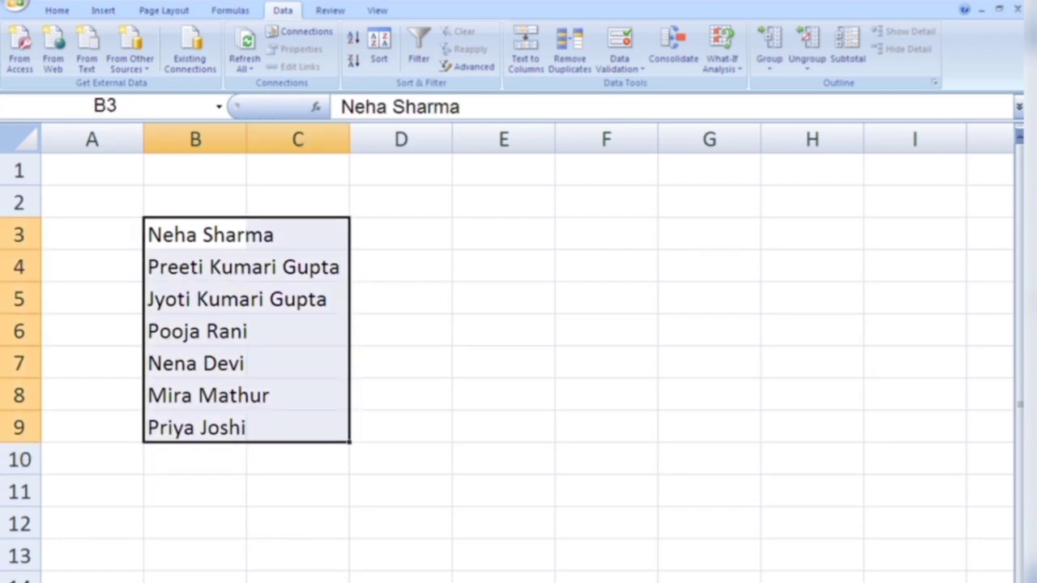
{"action": "left_click", "coordinate": [195, 331]}
{"action": "left_click_drag", "start_coordinate": [195, 234], "coordinate": [194, 427]}
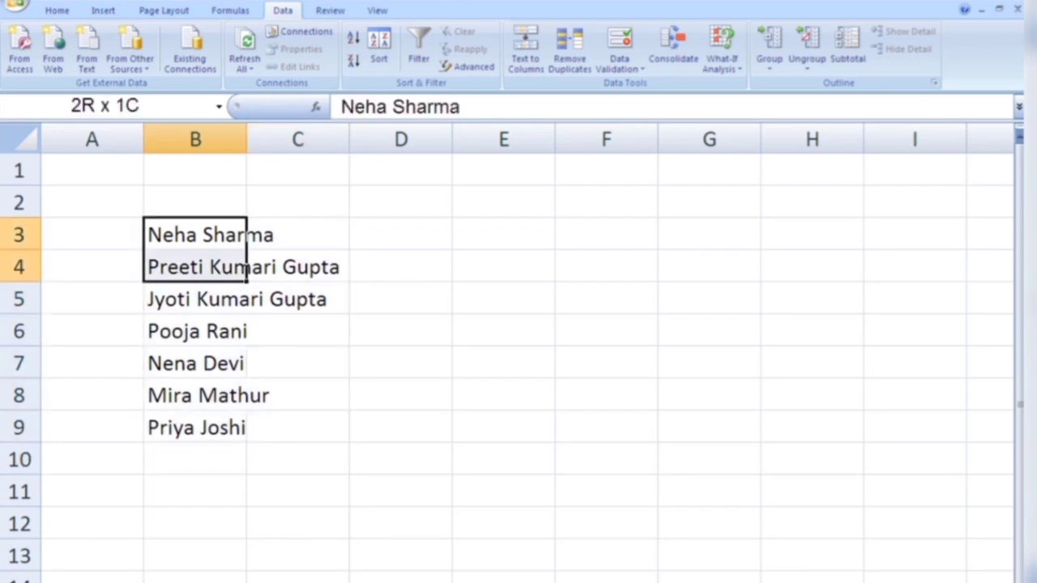
{"action": "left_click", "coordinate": [298, 235]}
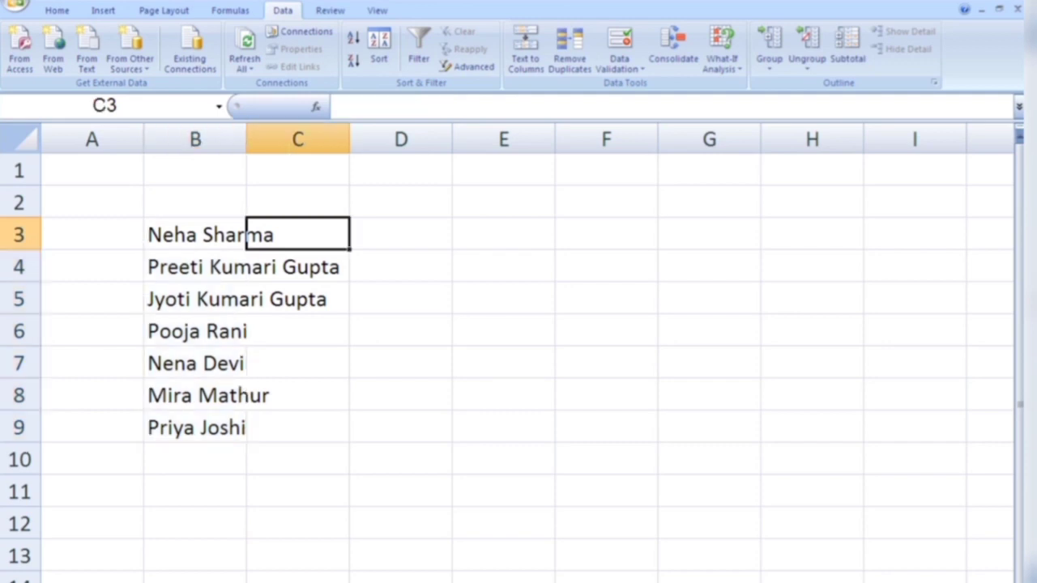
{"action": "left_click_drag", "start_coordinate": [194, 234], "coordinate": [194, 427]}
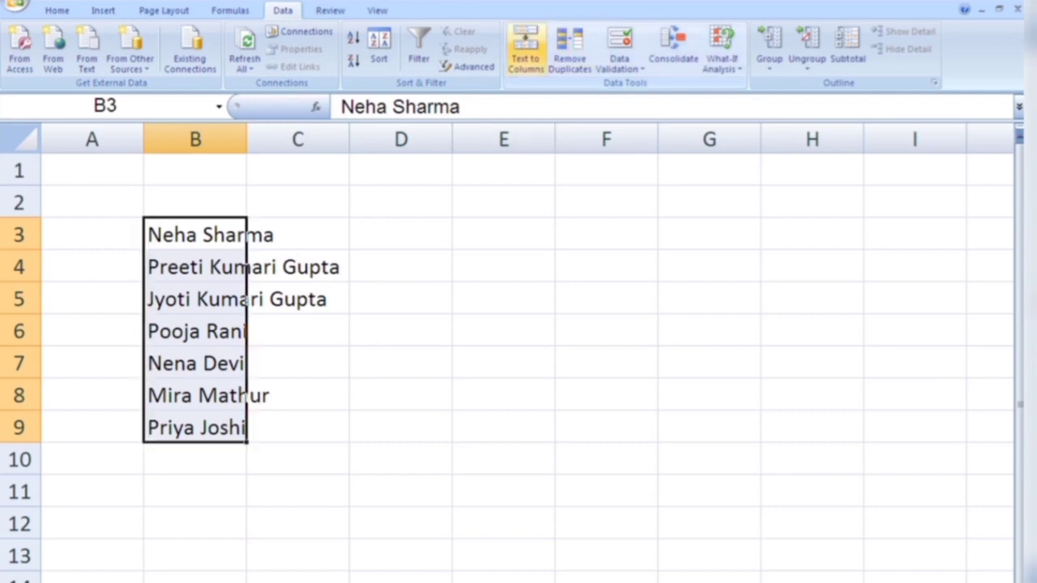
- Split the names with Text to Columns, Delimited, using Space as the separator
{"action": "left_click", "coordinate": [525, 50]}
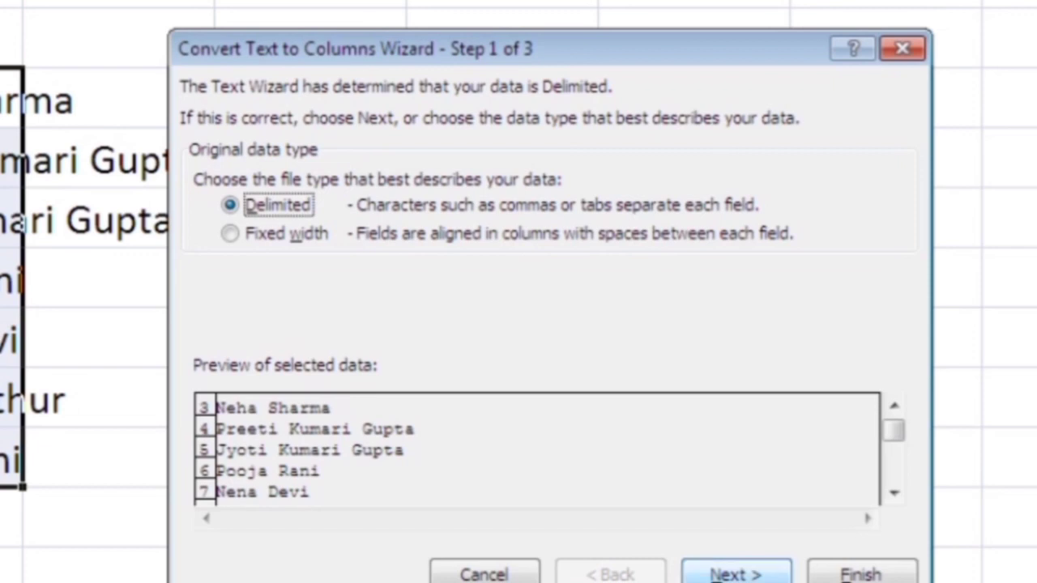
{"action": "left_click", "coordinate": [714, 574]}
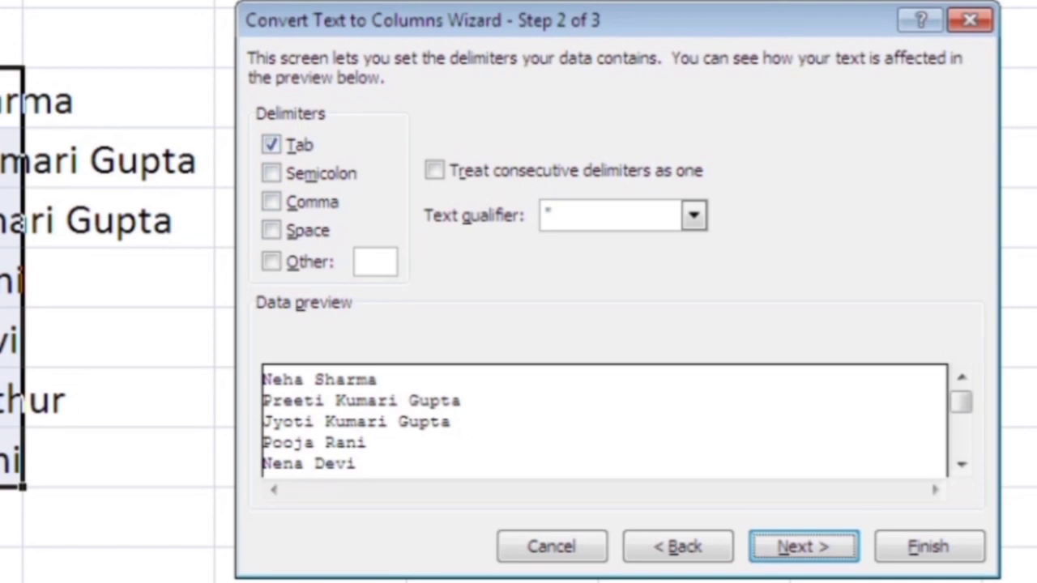
{"action": "left_click", "coordinate": [272, 230]}
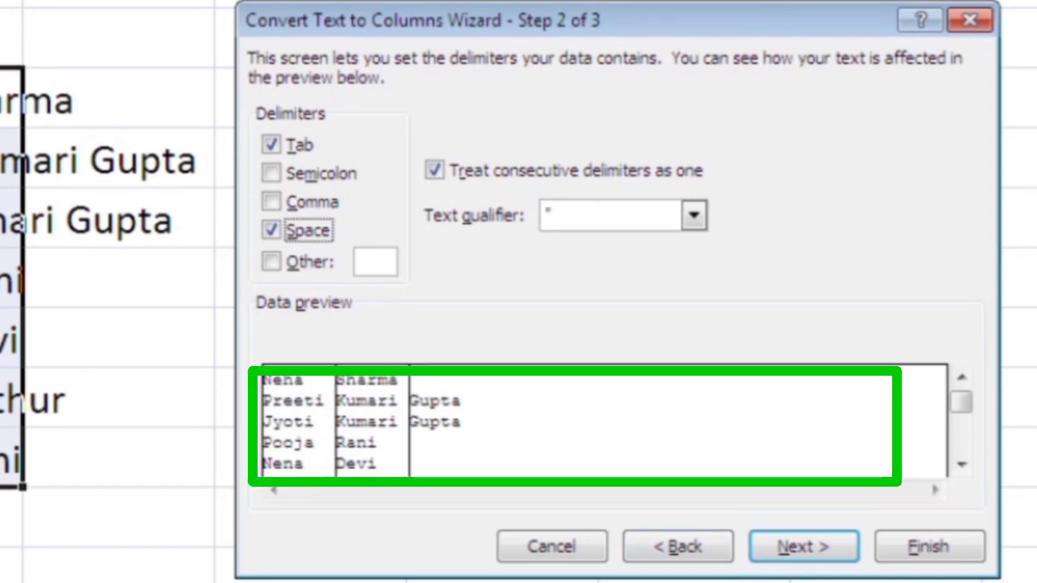
{"action": "key", "text": "Return"}
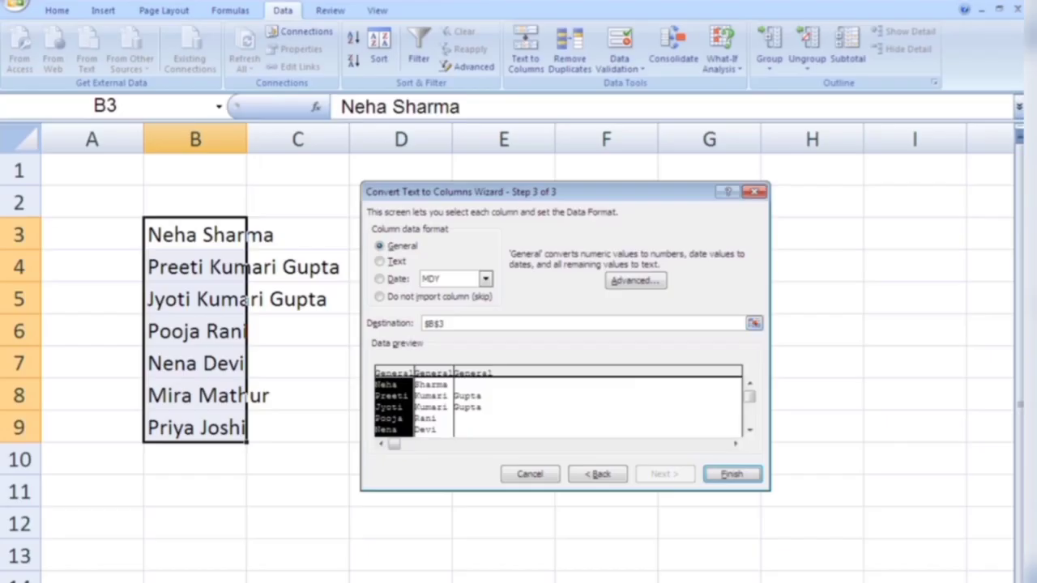
{"action": "left_click", "coordinate": [732, 474]}
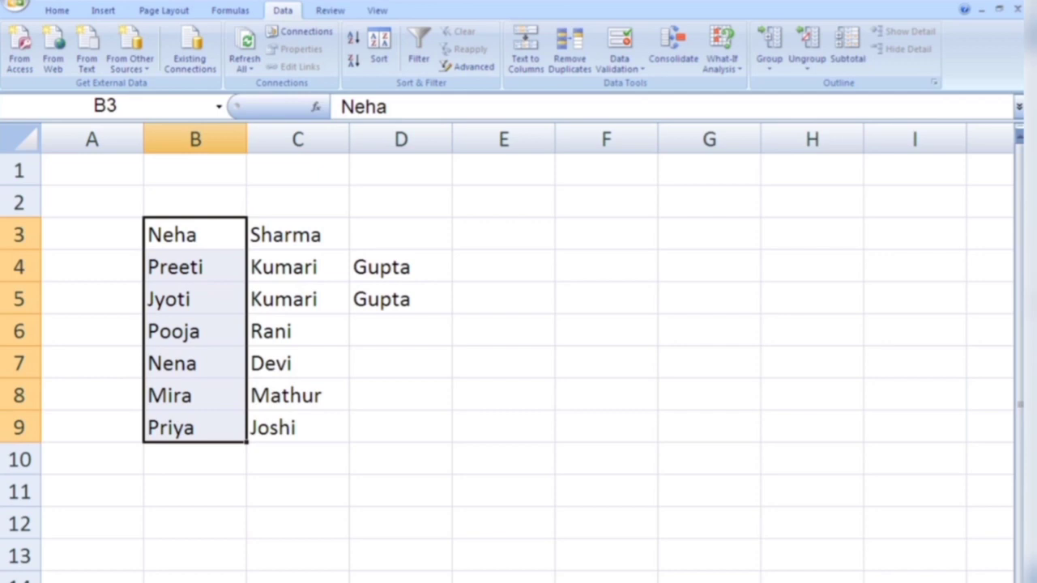
- Check the split: first names in column B, remaining name parts in C and D
{"action": "left_click", "coordinate": [195, 234]}
{"action": "left_click", "coordinate": [297, 235]}
{"action": "left_click", "coordinate": [400, 267]}
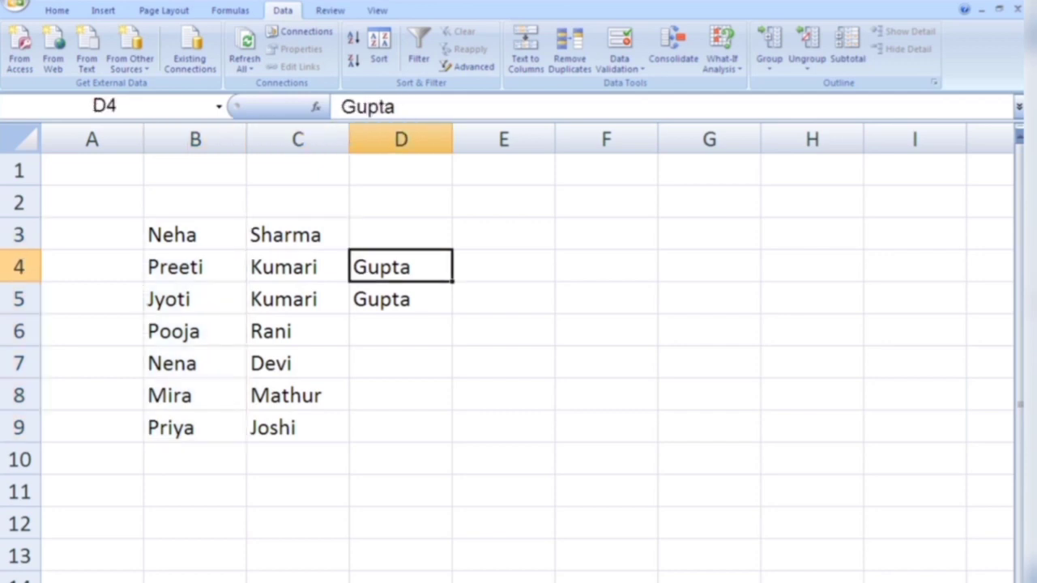
{"action": "mouse_move", "coordinate": [92, 201]}
{"action": "left_mouse_down"}
{"action": "mouse_move", "coordinate": [195, 234]}
{"action": "mouse_move", "coordinate": [400, 426]}
{"action": "mouse_move", "coordinate": [400, 491]}
{"action": "left_mouse_up"}
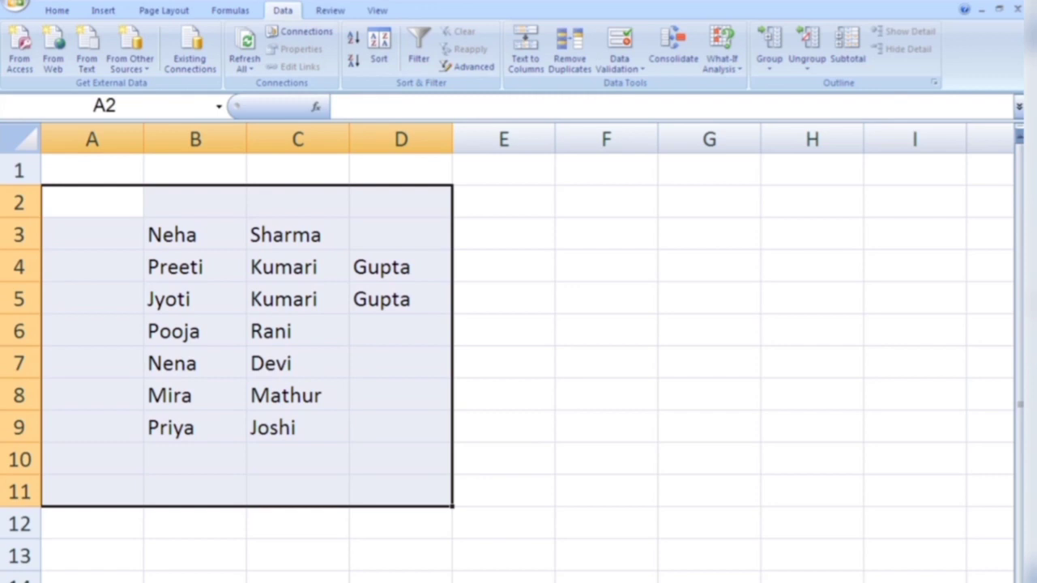
{"action": "left_click", "coordinate": [194, 234]}
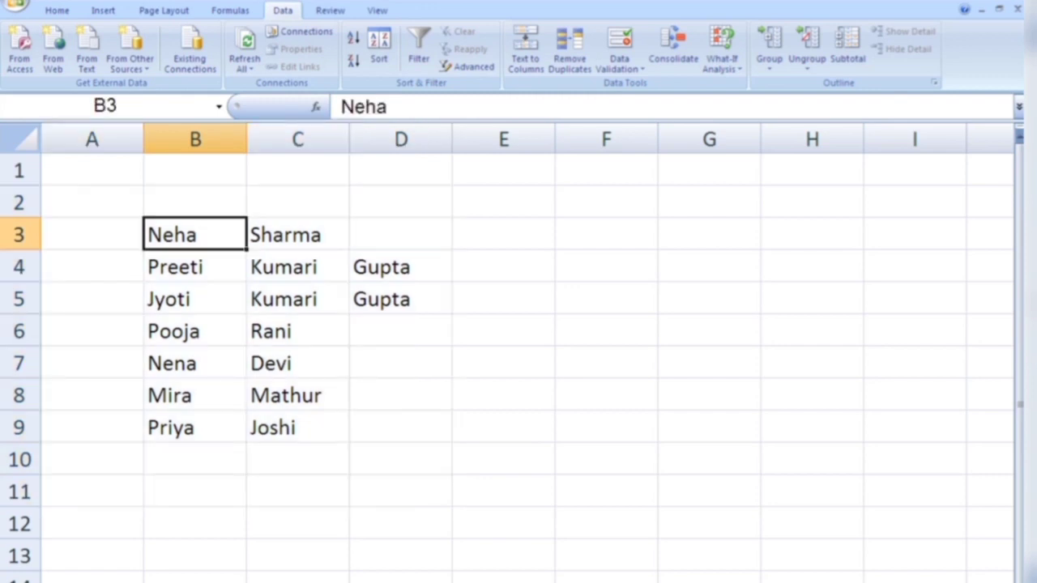
{"action": "left_click", "coordinate": [297, 235]}
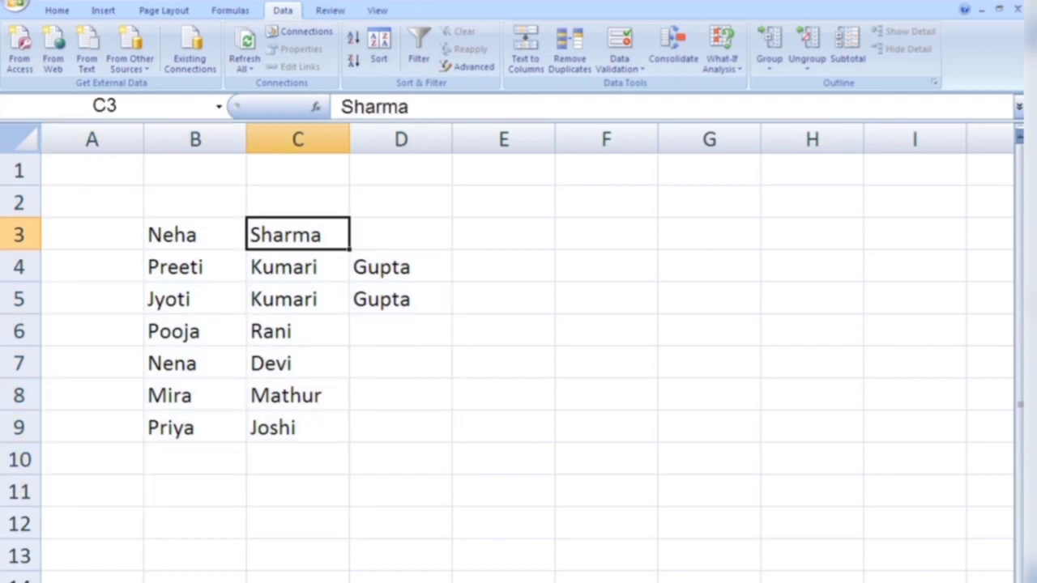
{"action": "left_click", "coordinate": [400, 266]}
{"action": "left_click", "coordinate": [297, 266]}
{"action": "left_click", "coordinate": [194, 267]}
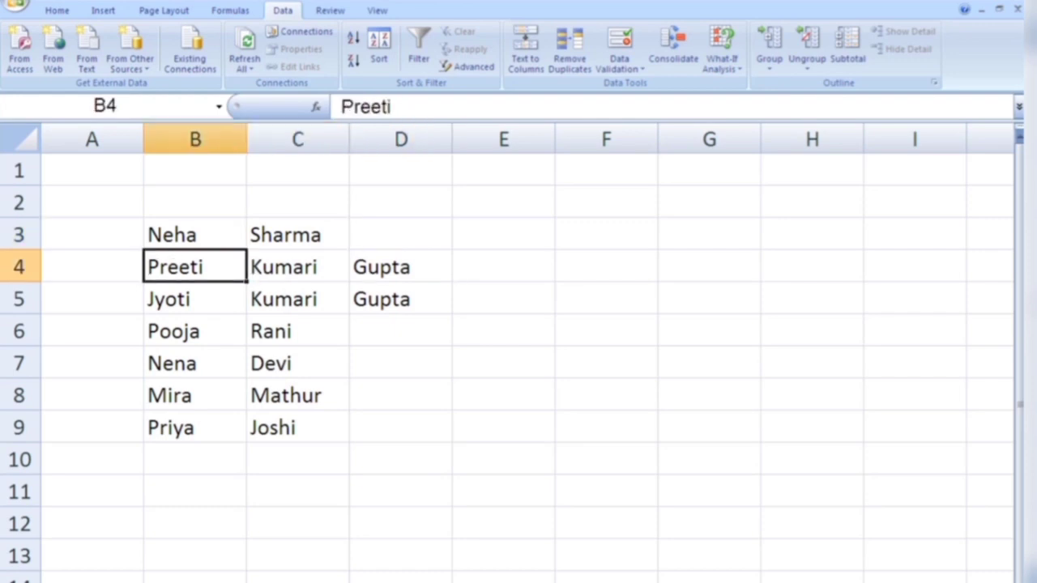
{"action": "left_click", "coordinate": [297, 266]}
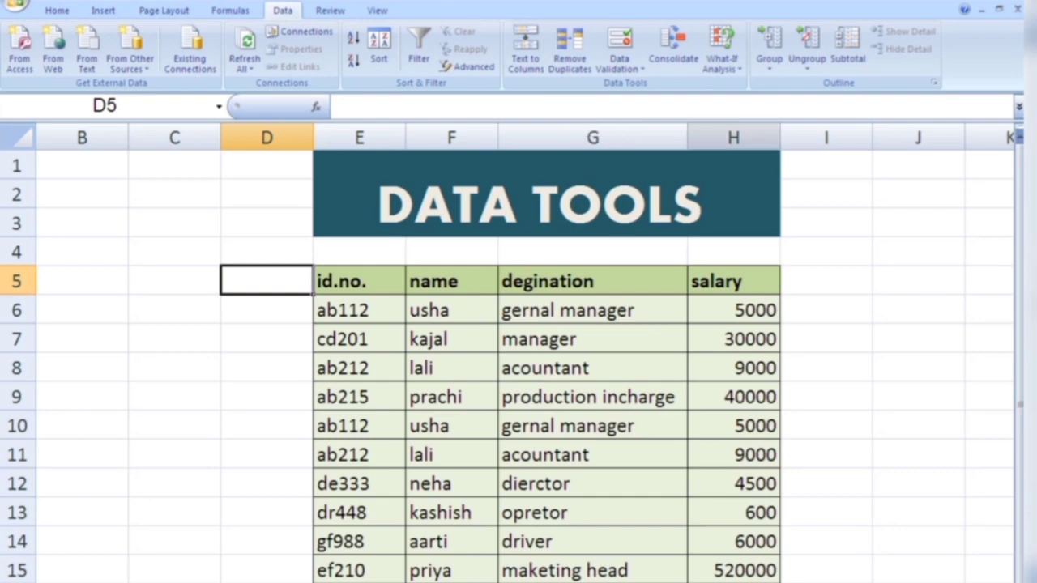
- Remove rows duplicated across all four columns of the E6:H15 employee table
{"action": "mouse_move", "coordinate": [342, 310]}
{"action": "left_mouse_down"}
{"action": "mouse_move", "coordinate": [591, 570]}
{"action": "mouse_move", "coordinate": [733, 579]}
{"action": "left_mouse_up"}
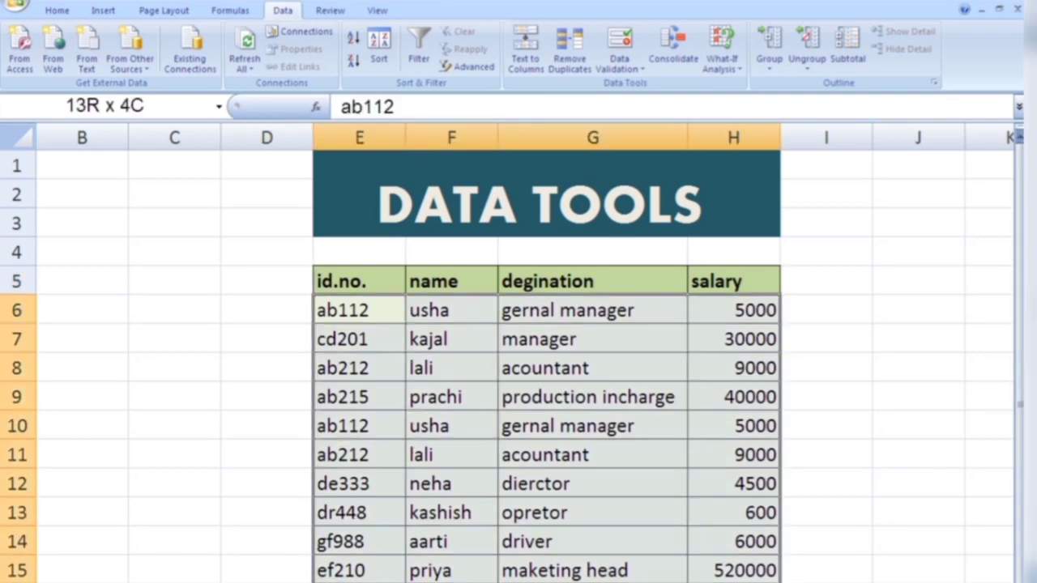
{"action": "left_click", "coordinate": [569, 50]}
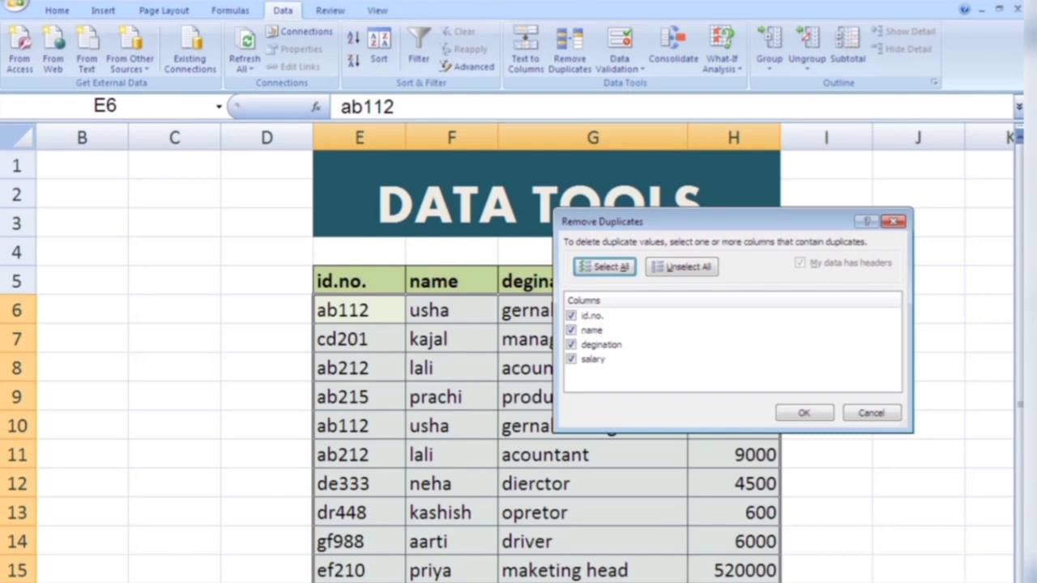
{"action": "left_click", "coordinate": [803, 413]}
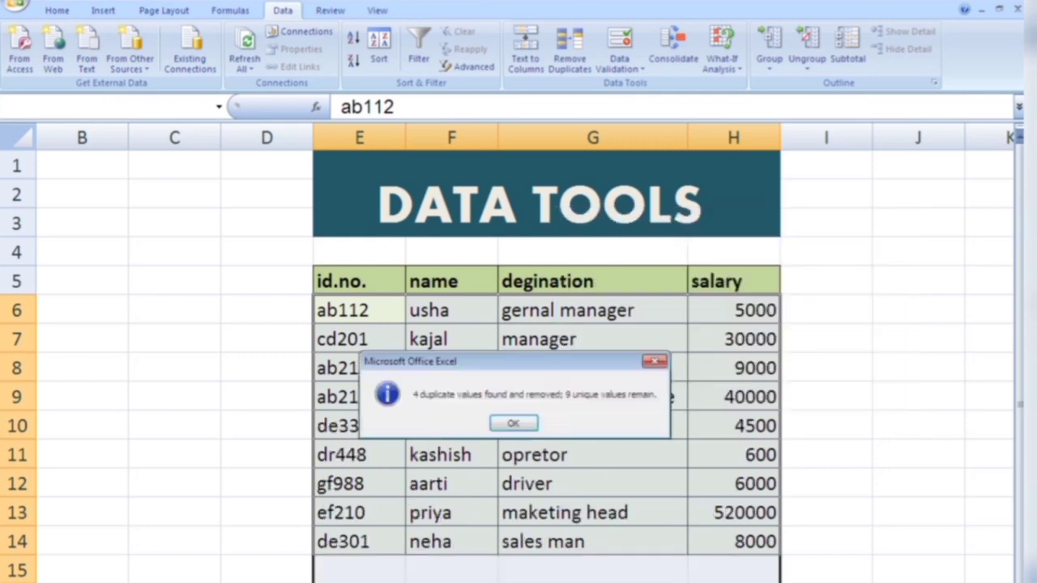
{"action": "key", "text": "Return"}
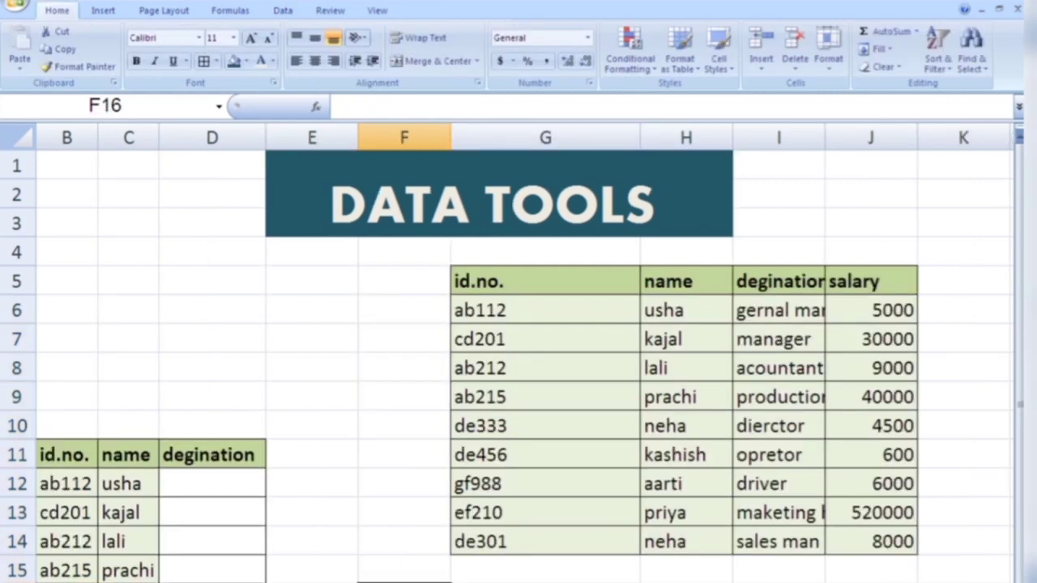
- Autofit column I to the designations and select the blank degination cells D12:D15
{"action": "double_click", "coordinate": [825, 137]}
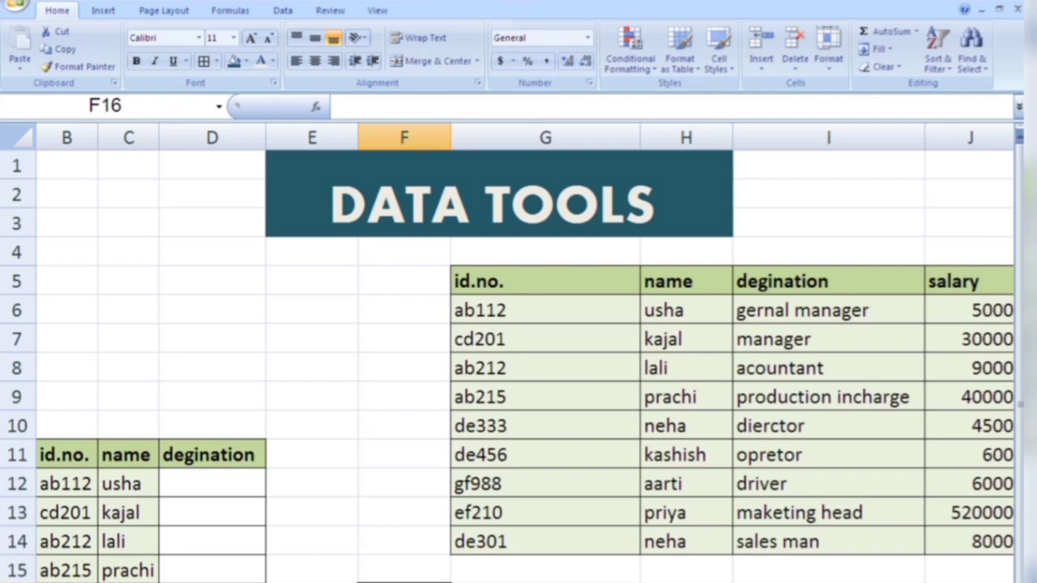
{"action": "left_click", "coordinate": [212, 484]}
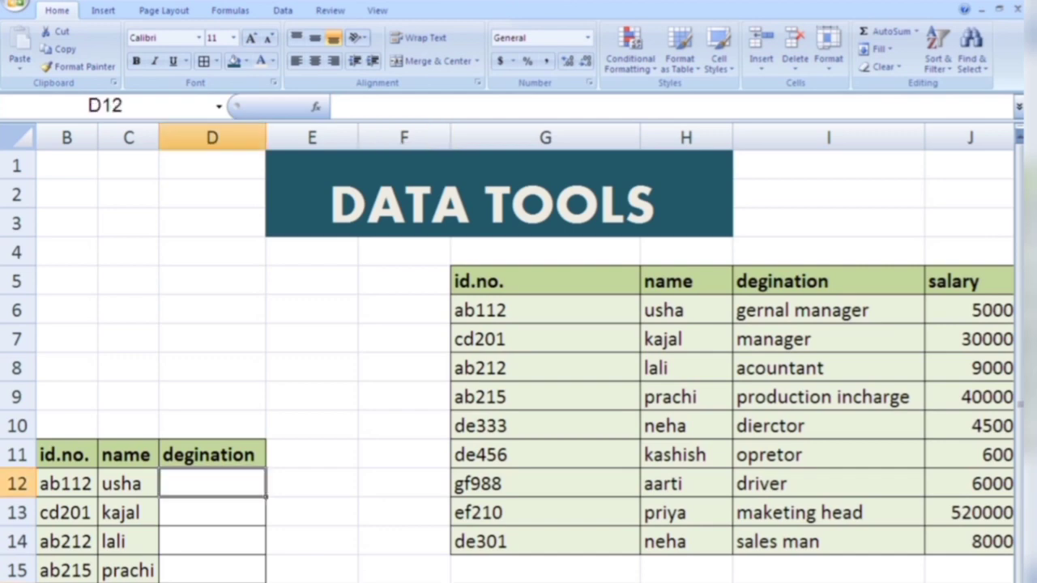
{"action": "left_click", "coordinate": [283, 10]}
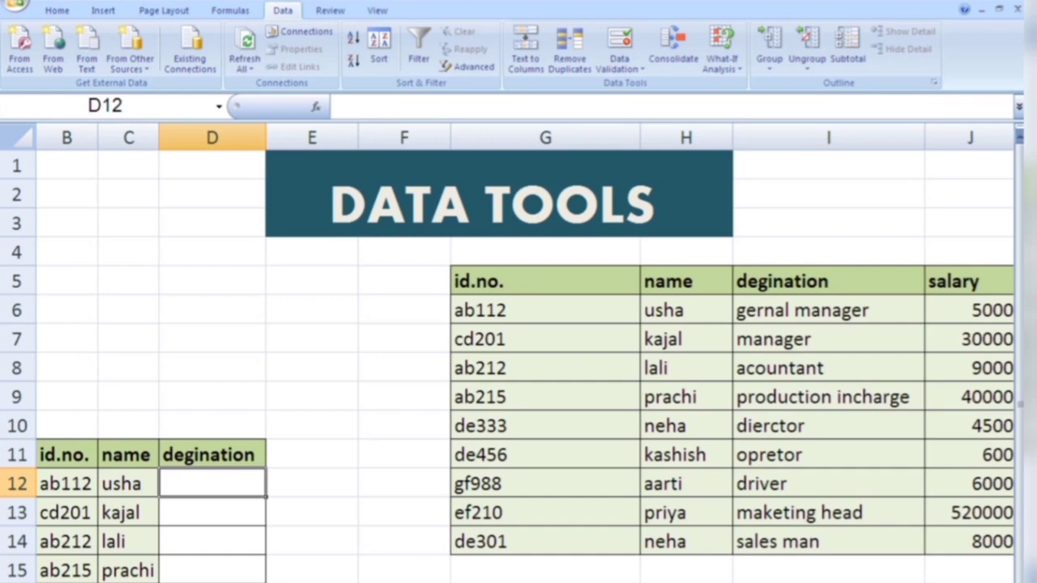
{"action": "left_click_drag", "start_coordinate": [212, 484], "coordinate": [212, 541]}
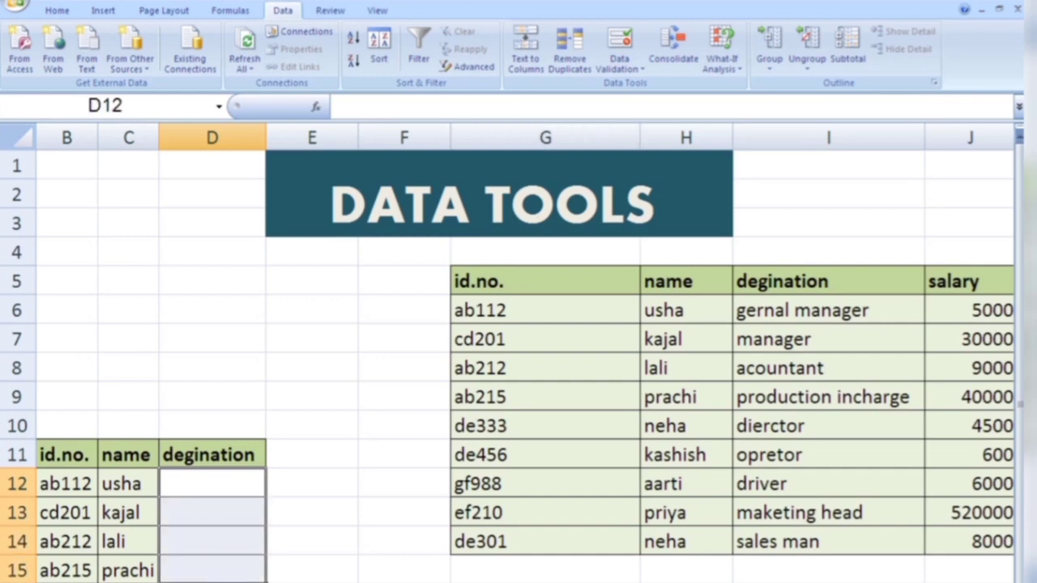
- Set up a List validation for D12:D15 with source range I6:I14
{"action": "left_click", "coordinate": [619, 63]}
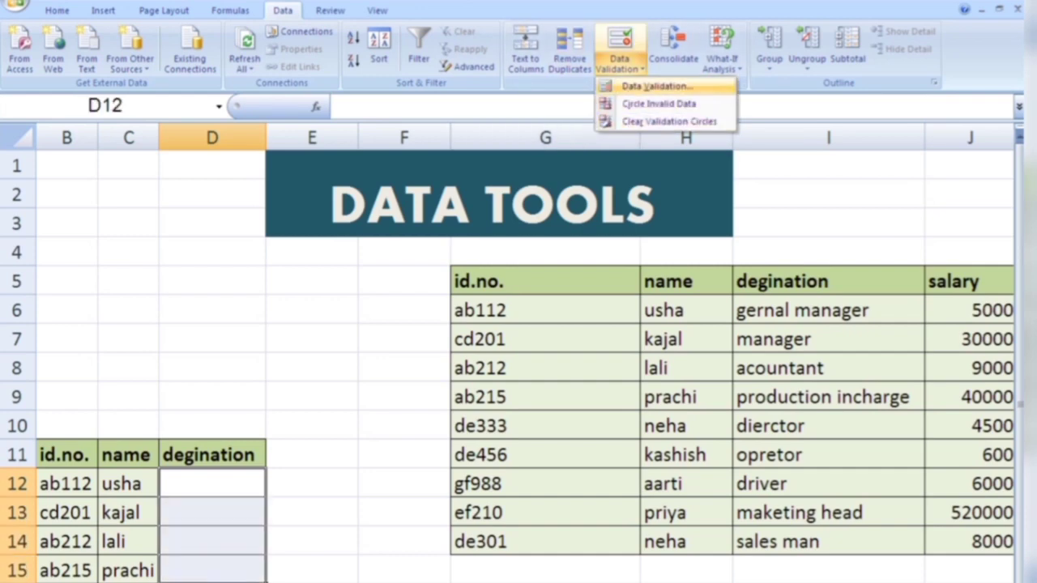
{"action": "left_click", "coordinate": [656, 86]}
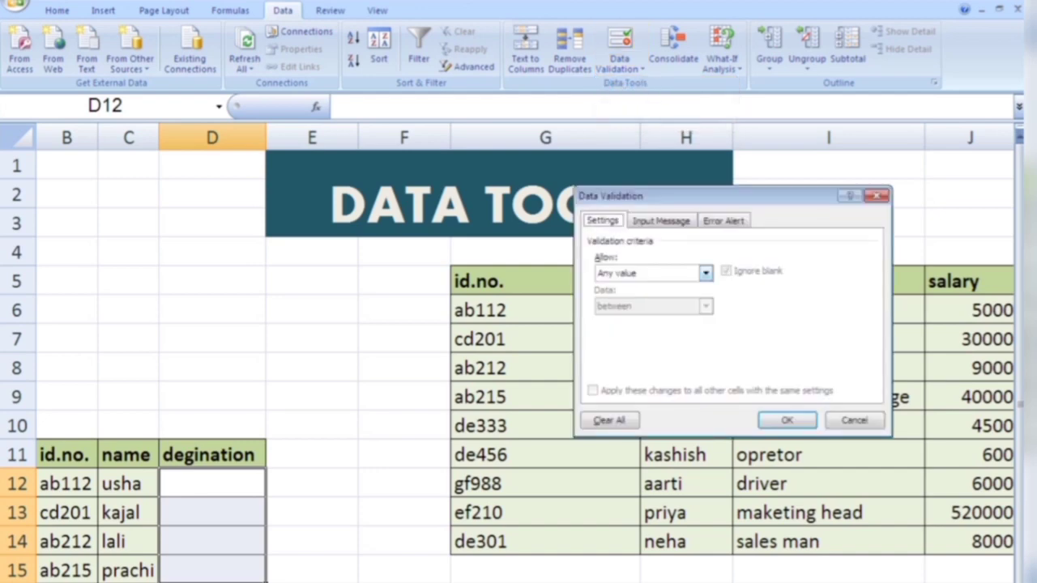
{"action": "left_click", "coordinate": [706, 273]}
{"action": "key", "text": "Return"}
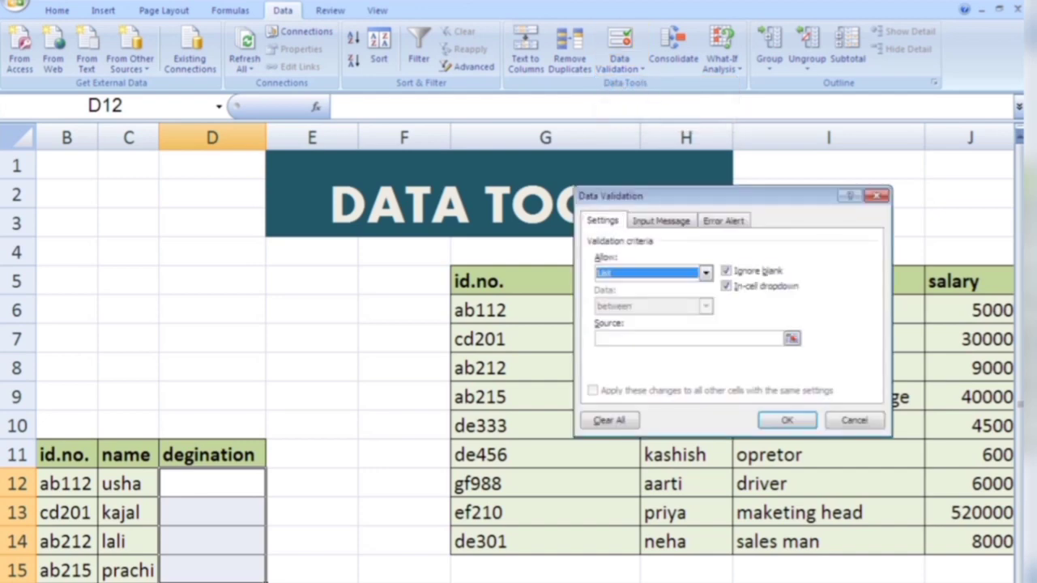
{"action": "left_click", "coordinate": [648, 338]}
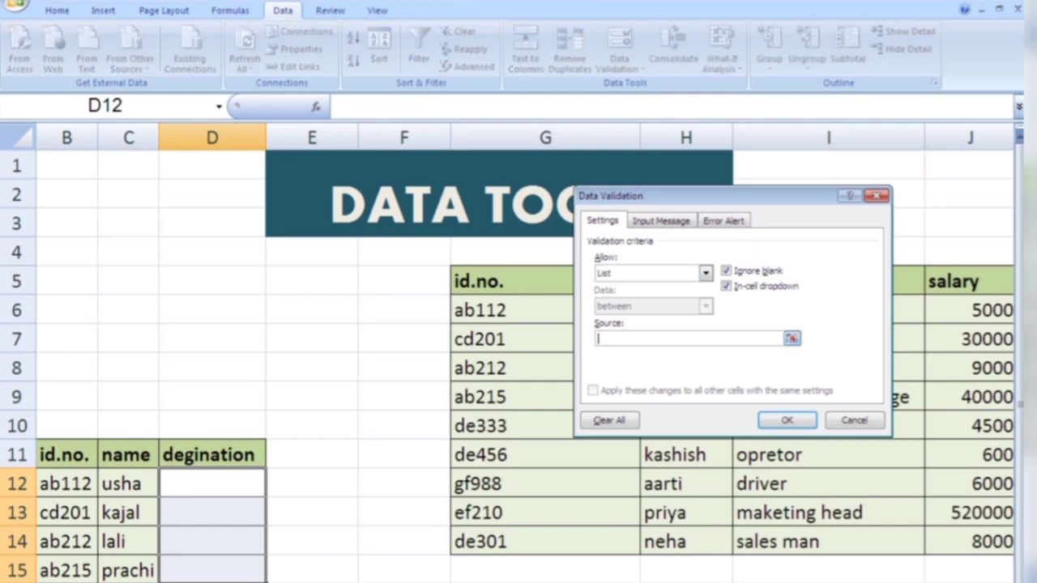
{"action": "left_click_drag", "start_coordinate": [632, 196], "coordinate": [337, 96]}
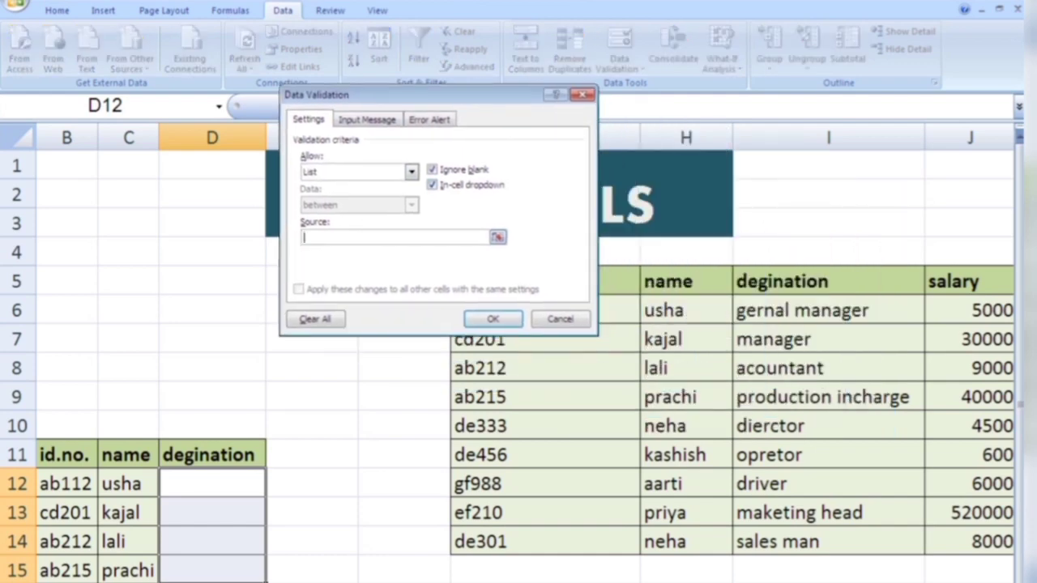
{"action": "left_click", "coordinate": [828, 310]}
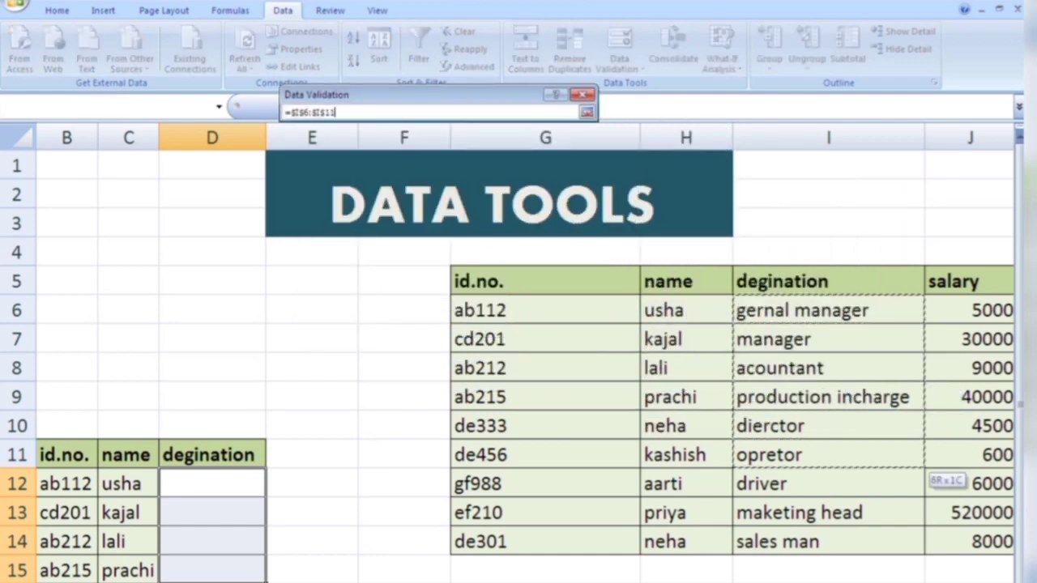
{"action": "left_click_drag", "start_coordinate": [828, 310], "coordinate": [828, 541]}
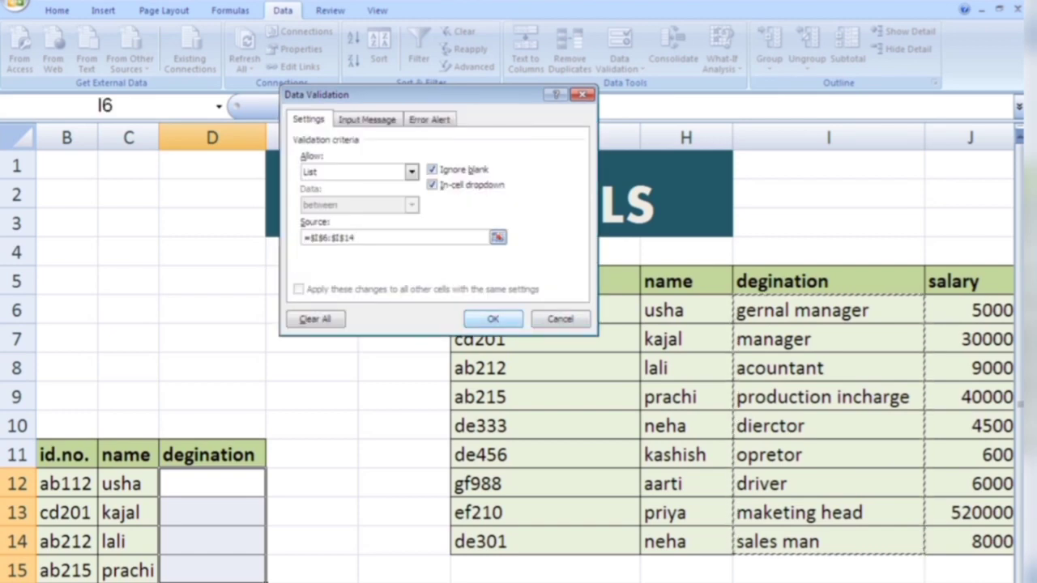
- Apply the List validation with source =$I$6:$I$14 and widen column D
{"action": "key", "text": "Return"}
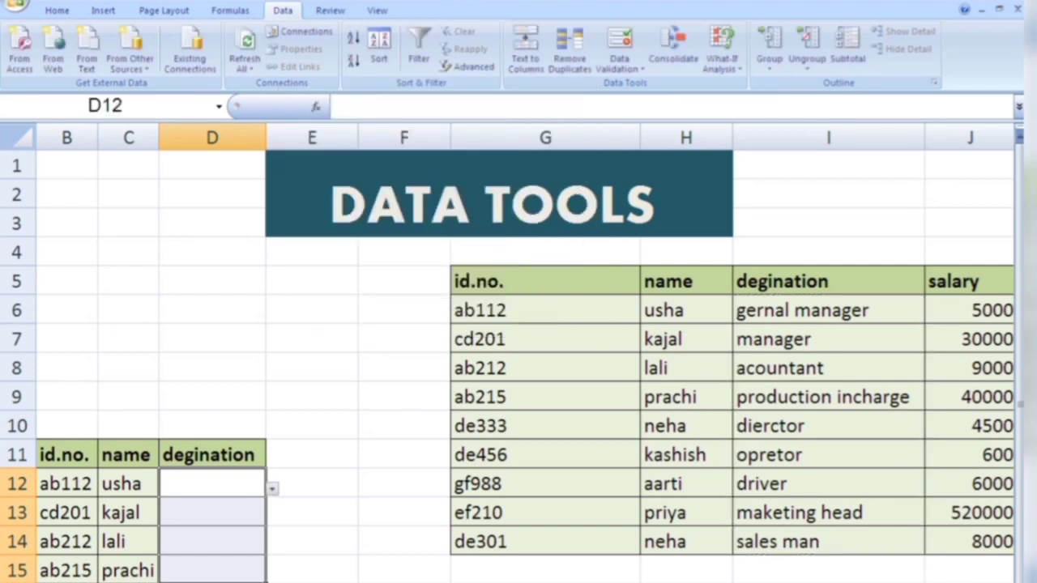
{"action": "left_click_drag", "start_coordinate": [266, 138], "coordinate": [308, 138]}
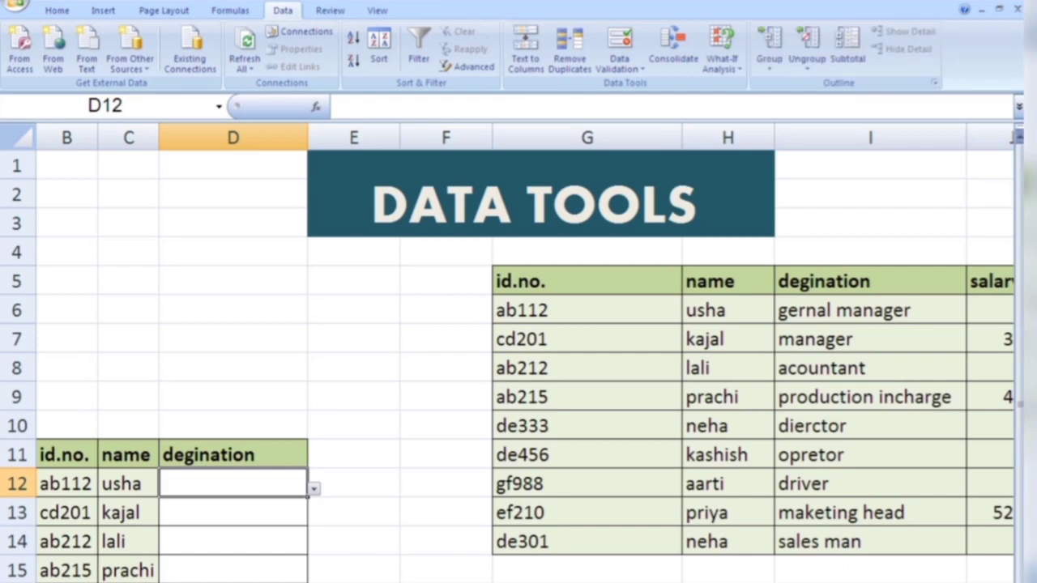
- Choose gernal manager for D12 and manager for D13 from the dropdowns
{"action": "left_click", "coordinate": [313, 488]}
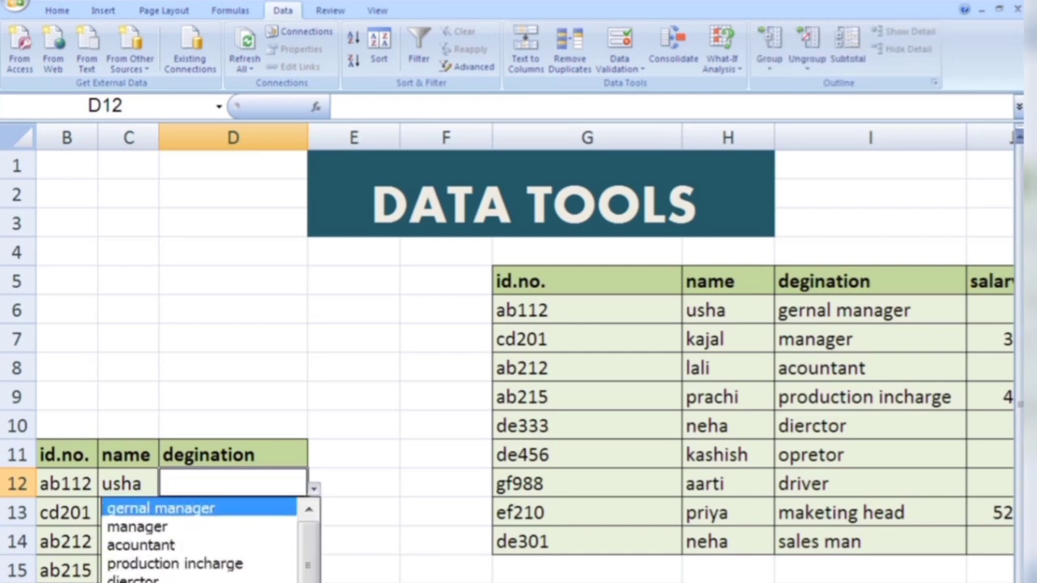
{"action": "key", "text": "Return"}
{"action": "left_click", "coordinate": [233, 513]}
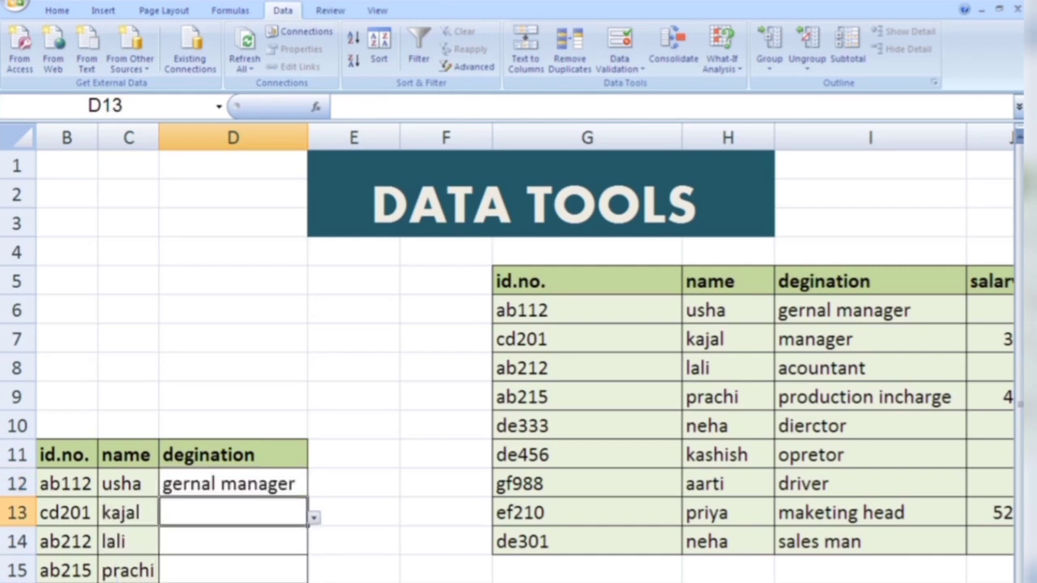
{"action": "left_click", "coordinate": [313, 517]}
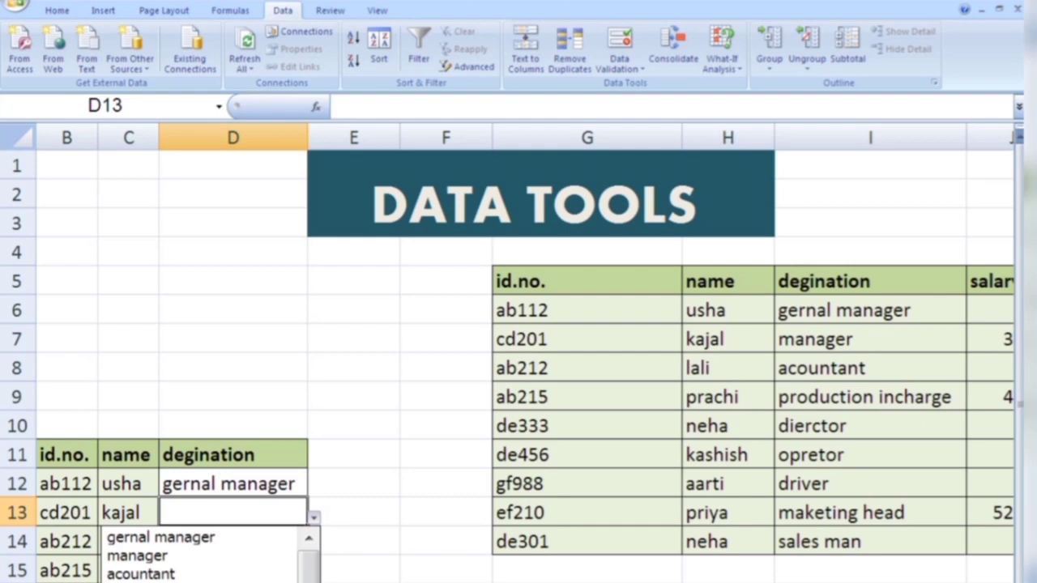
{"action": "left_click", "coordinate": [137, 556]}
- Set D14 to acountant and D15 to production incharge, then autofit column D
{"action": "left_click", "coordinate": [232, 541]}
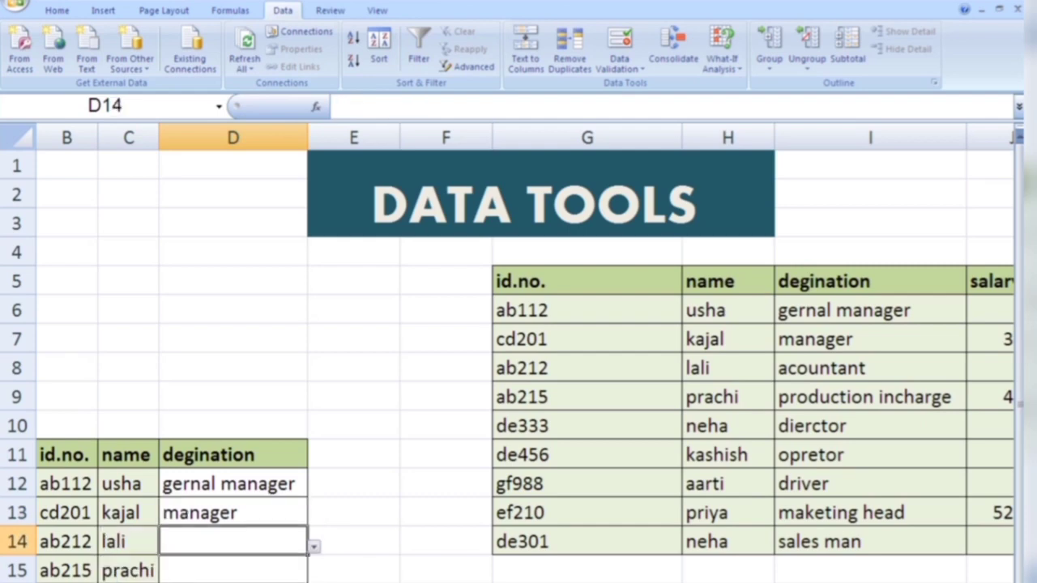
{"action": "left_click", "coordinate": [354, 568]}
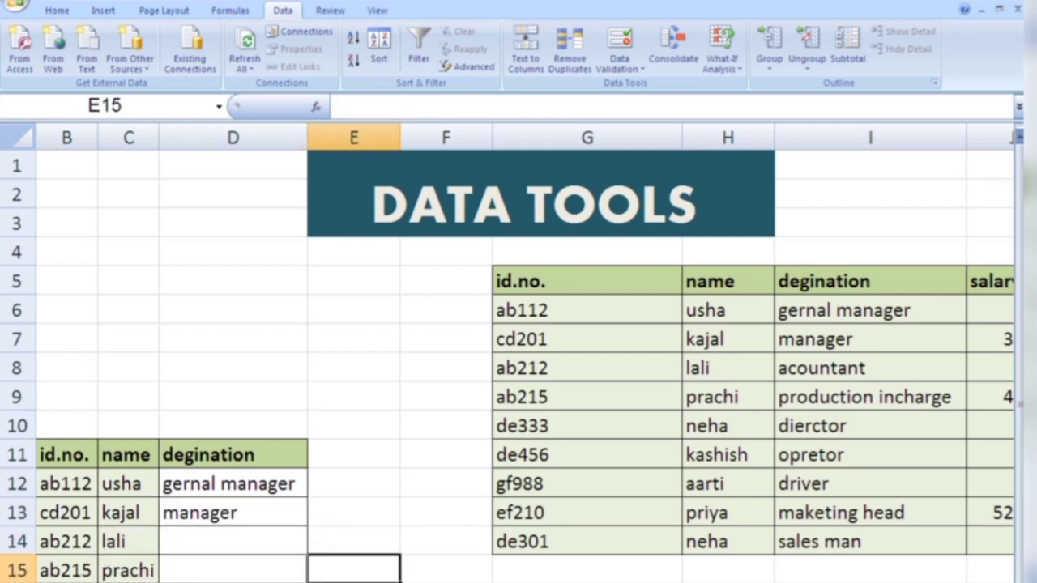
{"action": "left_click", "coordinate": [233, 542]}
{"action": "key", "text": "alt+Down"}
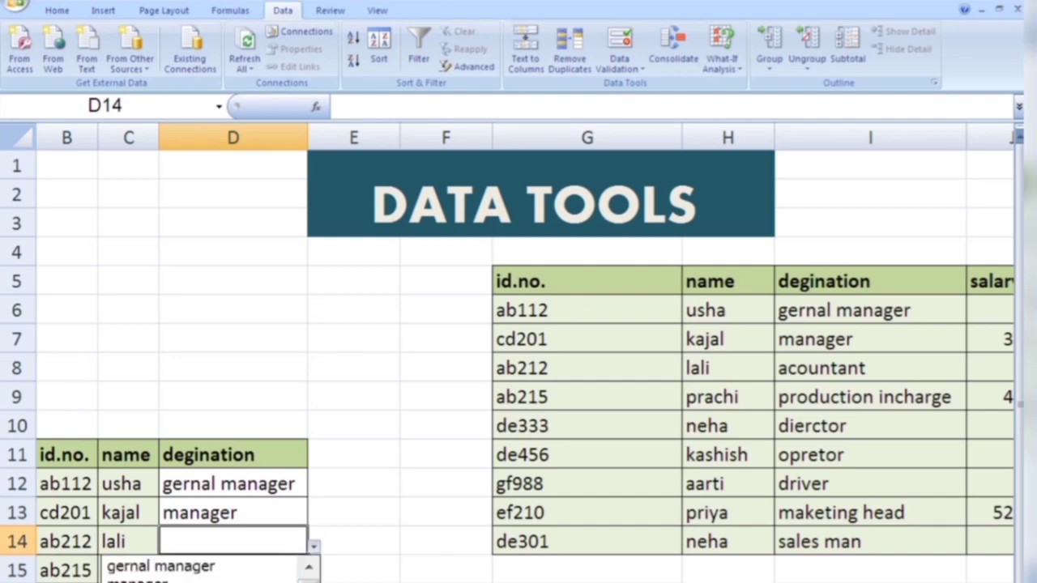
{"action": "key", "text": "Down"}
{"action": "key", "text": "Down"}
{"action": "key", "text": "Down"}
{"action": "key", "text": "Return"}
{"action": "key", "text": "Return"}
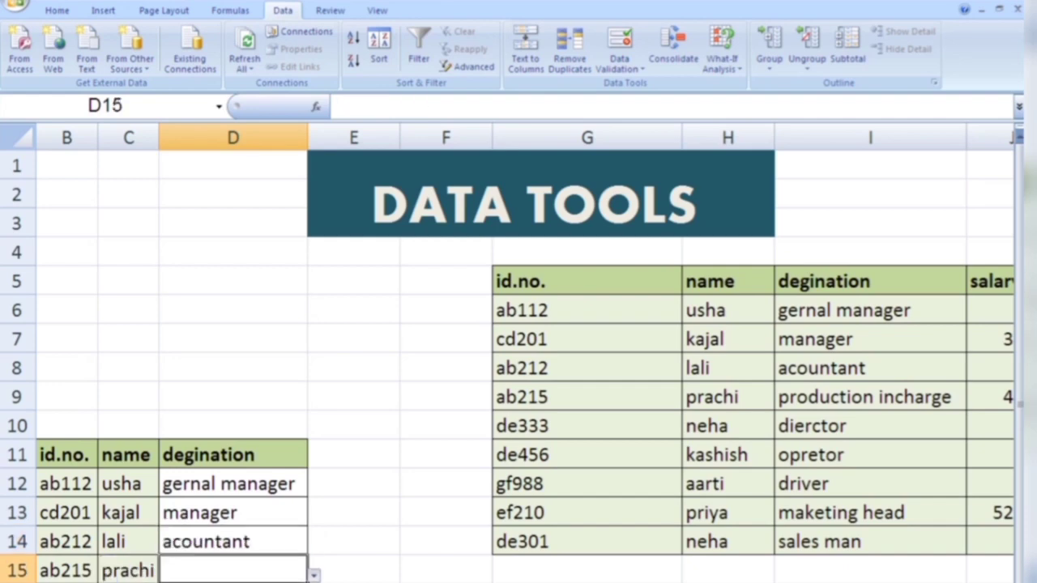
{"action": "key", "text": "Return"}
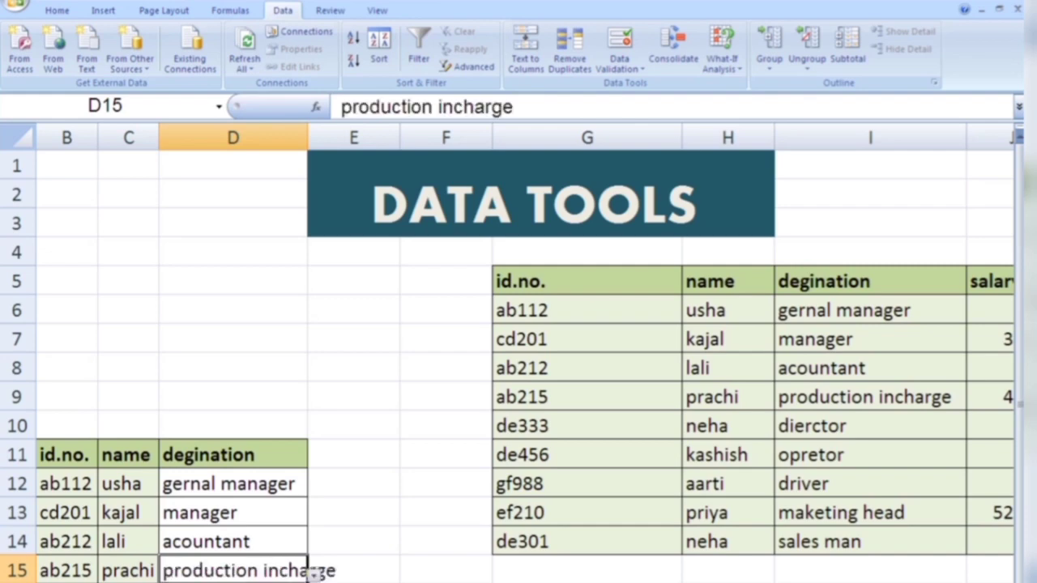
{"action": "key", "text": "alt+h"}
{"action": "key", "text": "o"}
{"action": "key", "text": "i"}
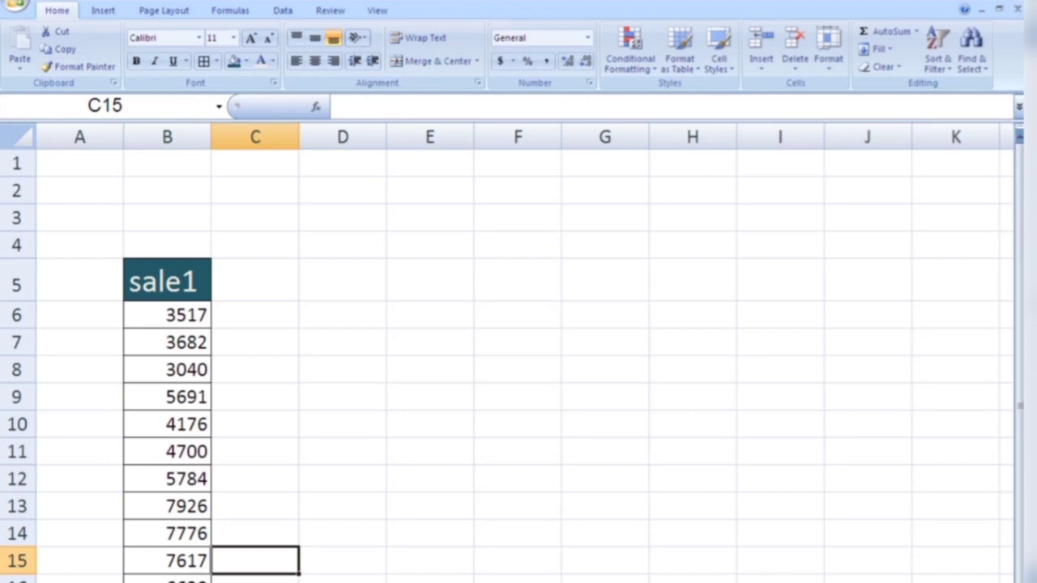
- Select C4 on the total sheet and open Consolidate, moving the dialog aside
{"action": "left_click", "coordinate": [342, 396]}
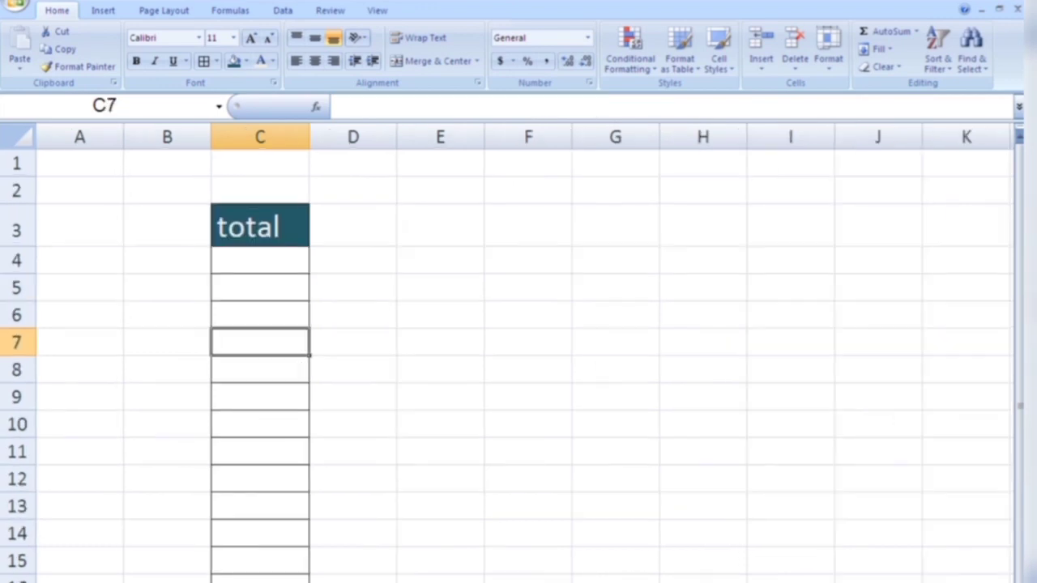
{"action": "left_click", "coordinate": [259, 260]}
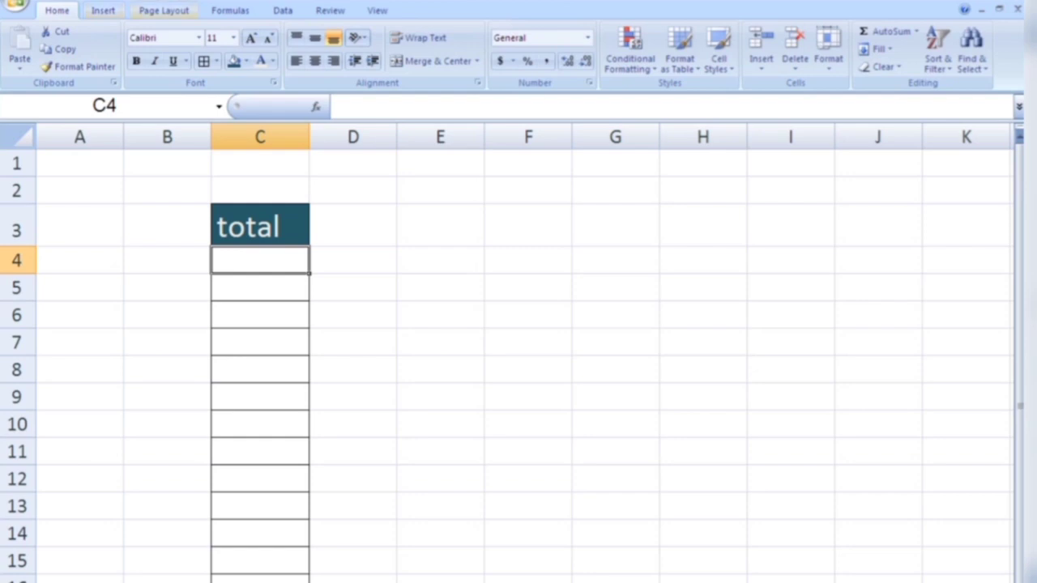
{"action": "left_click", "coordinate": [283, 11]}
{"action": "left_click", "coordinate": [673, 49]}
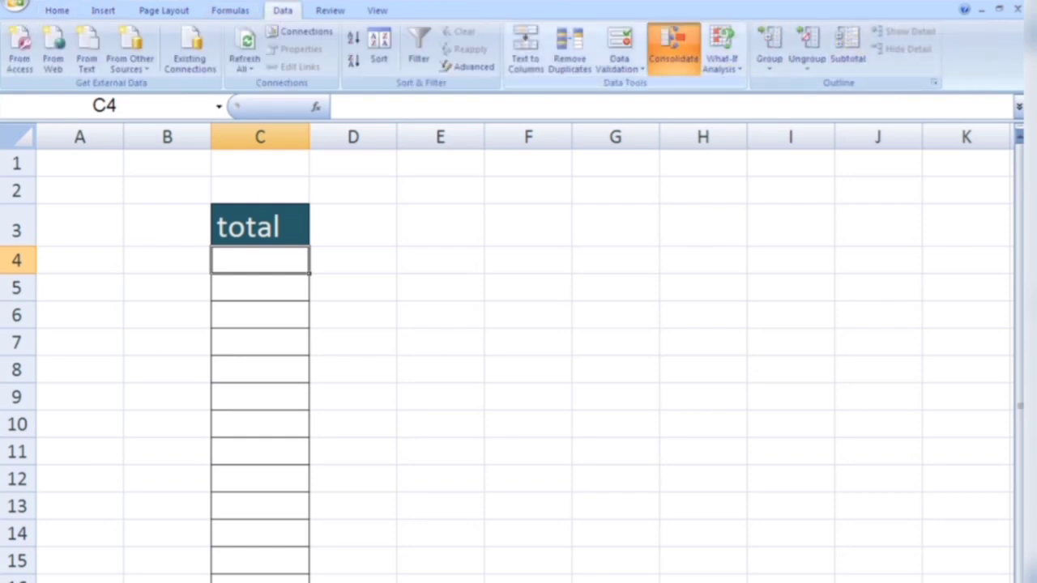
{"action": "left_click_drag", "start_coordinate": [340, 101], "coordinate": [466, 316]}
- With Sum as the function, add the sale1 range Sheet3!$B$6:$B$16 as a reference
{"action": "left_click", "coordinate": [511, 352]}
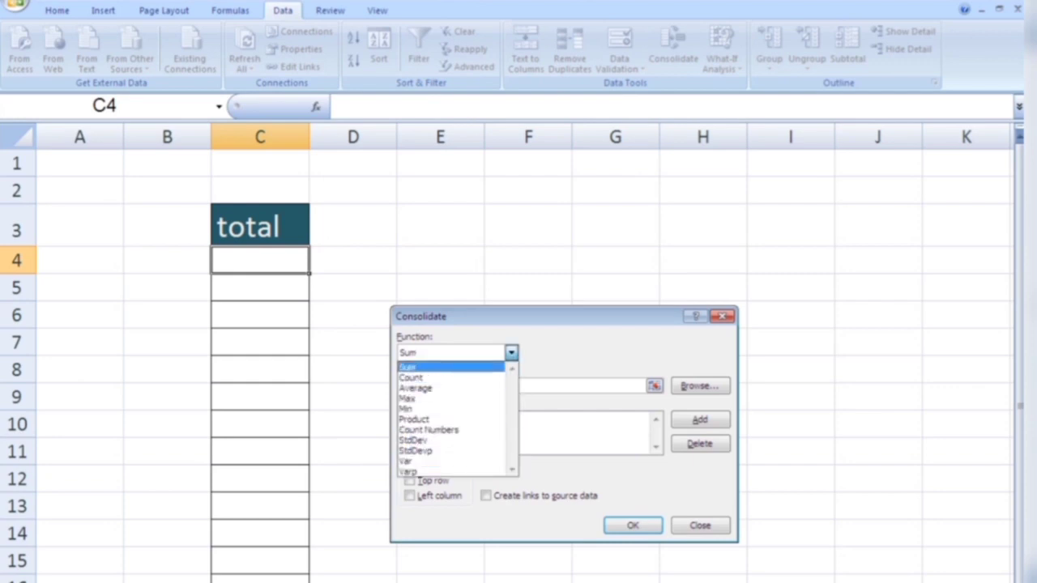
{"action": "left_click", "coordinate": [450, 367]}
{"action": "left_click", "coordinate": [654, 385]}
{"action": "left_click", "coordinate": [724, 331]}
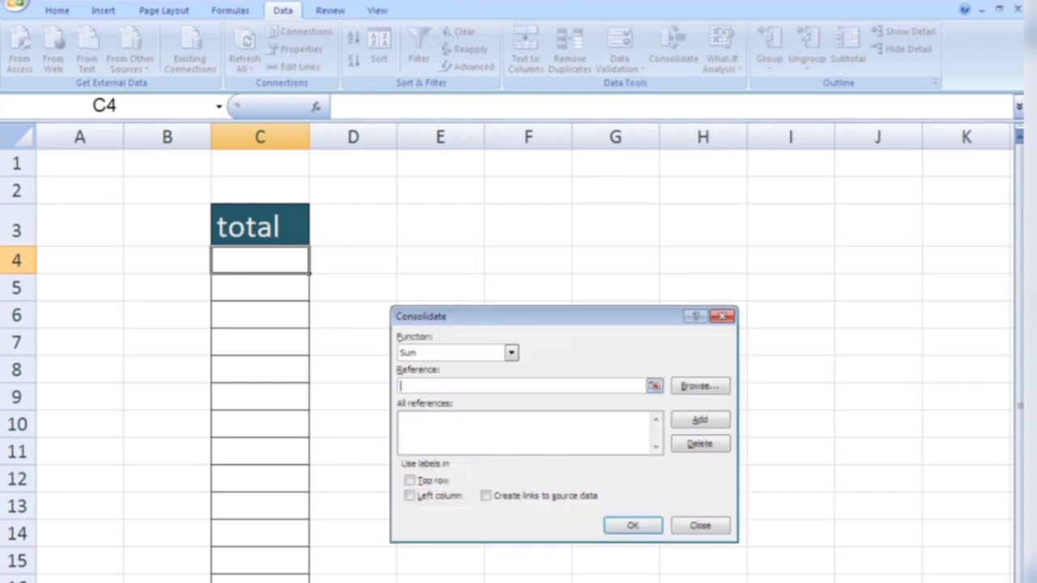
{"action": "left_click", "coordinate": [654, 385]}
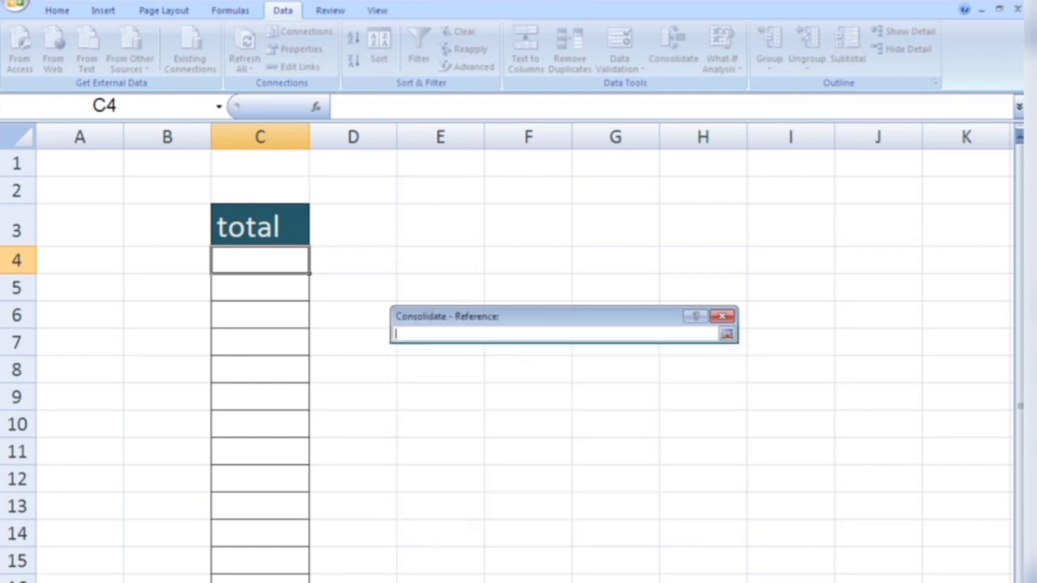
{"action": "key", "text": "ctrl+Page_Up"}
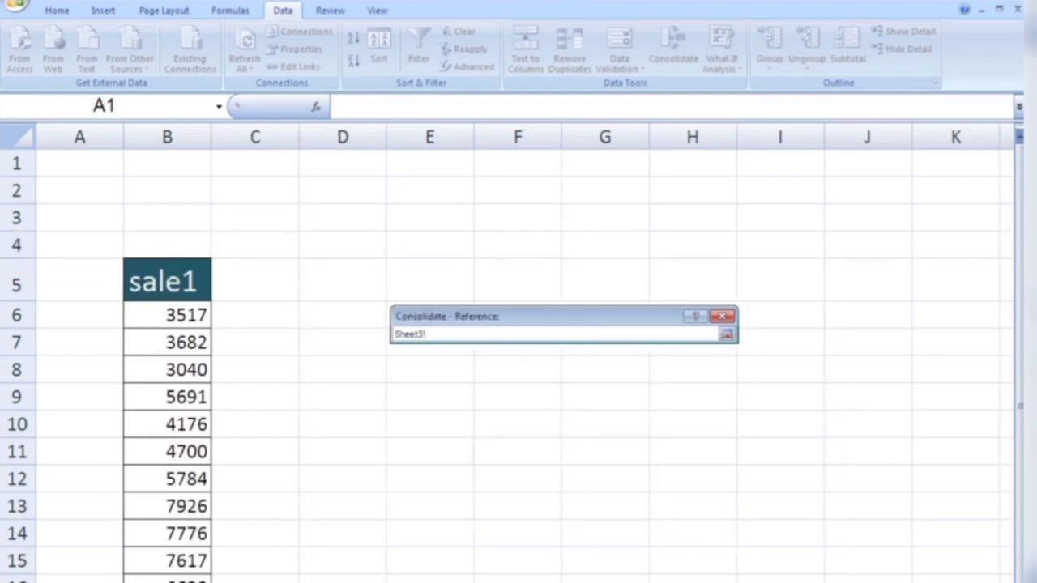
{"action": "left_click_drag", "start_coordinate": [167, 315], "coordinate": [186, 575]}
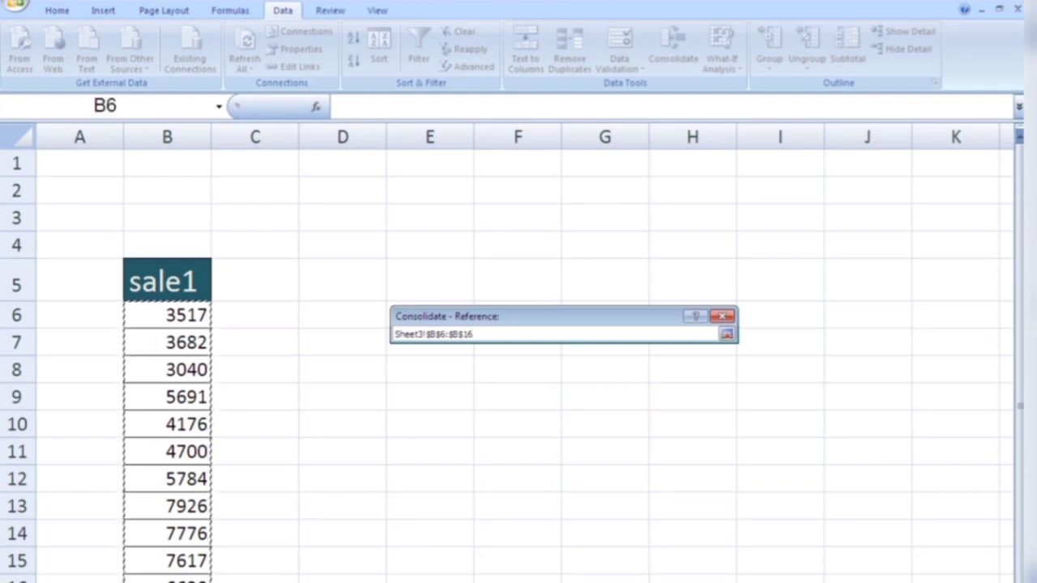
{"action": "key", "text": "Return"}
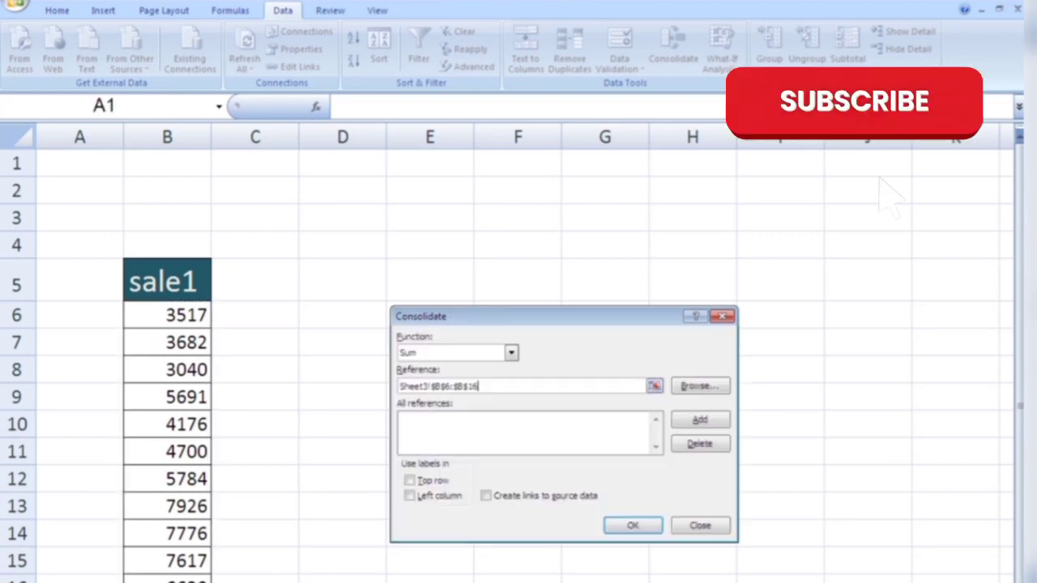
{"action": "key", "text": "alt+a"}
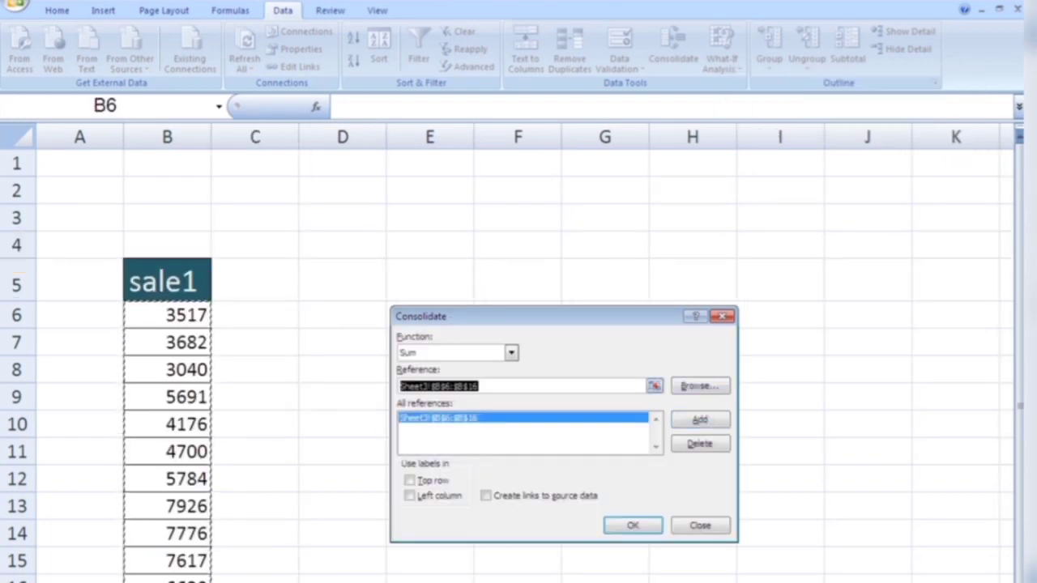
- Add the sale2 range Sheet4!$C$6:$C$16 as the second reference
{"action": "left_click", "coordinate": [654, 386]}
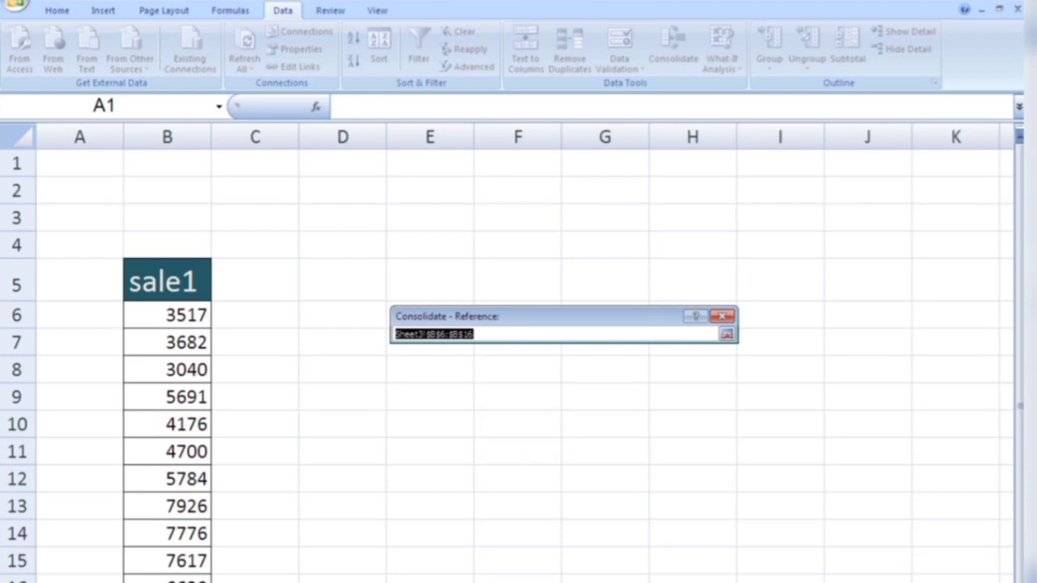
{"action": "key", "text": "ctrl+Page_Down"}
{"action": "left_click", "coordinate": [241, 303]}
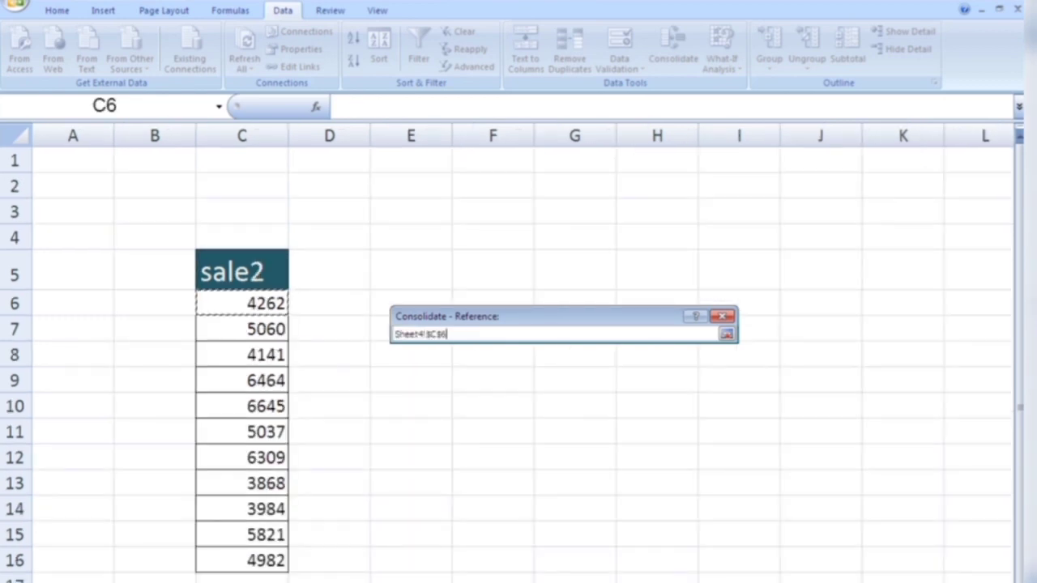
{"action": "left_click_drag", "start_coordinate": [267, 312], "coordinate": [276, 561]}
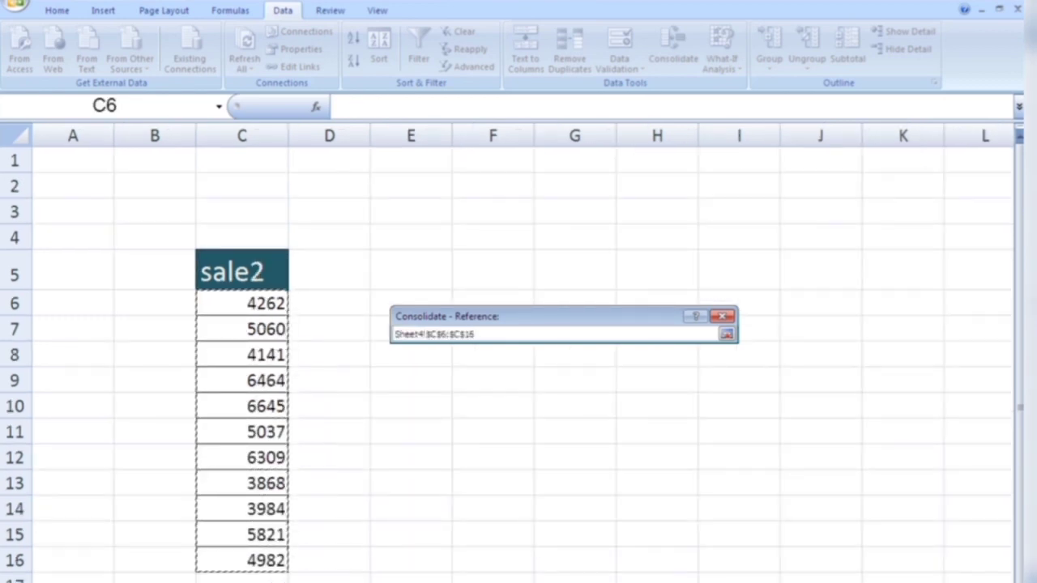
{"action": "key", "text": "Return"}
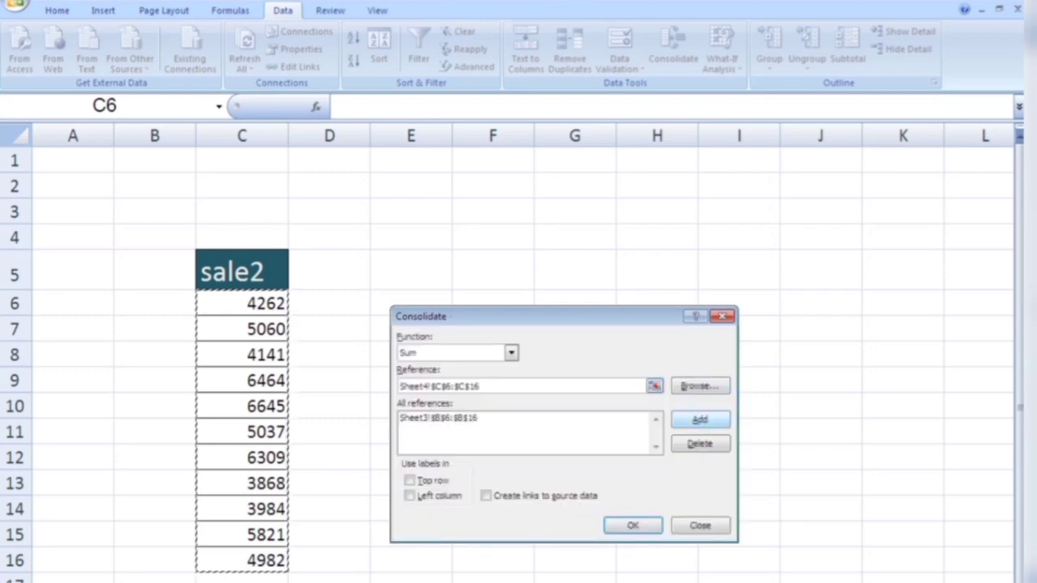
{"action": "left_click", "coordinate": [700, 419]}
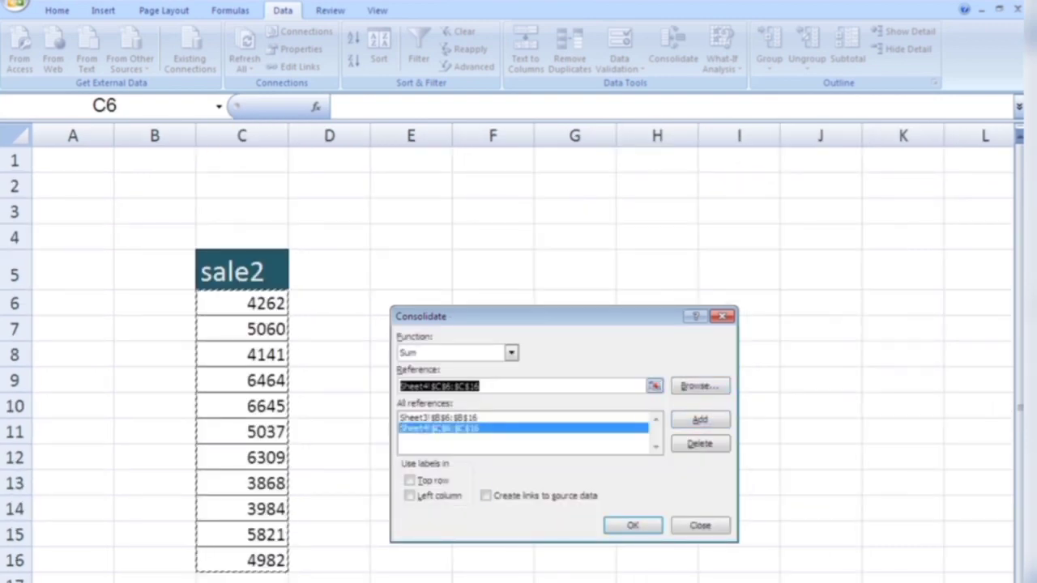
{"action": "key", "text": "ctrl+Page_Down"}
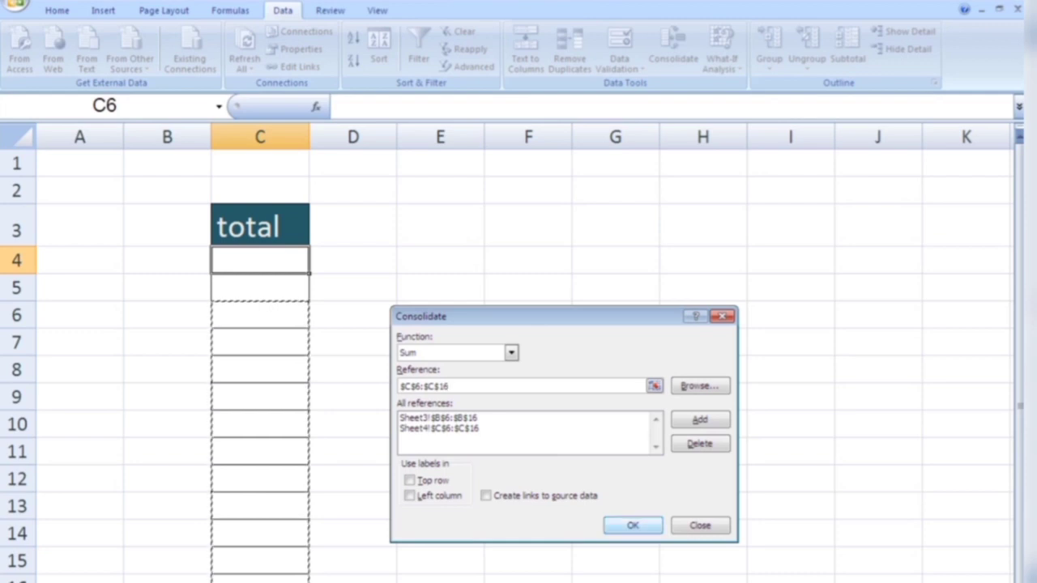
- Run Consolidate to sum sale1 and sale2 into C4:C14 (7779 to 11612), then compare against both sheets
{"action": "key", "text": "Return"}
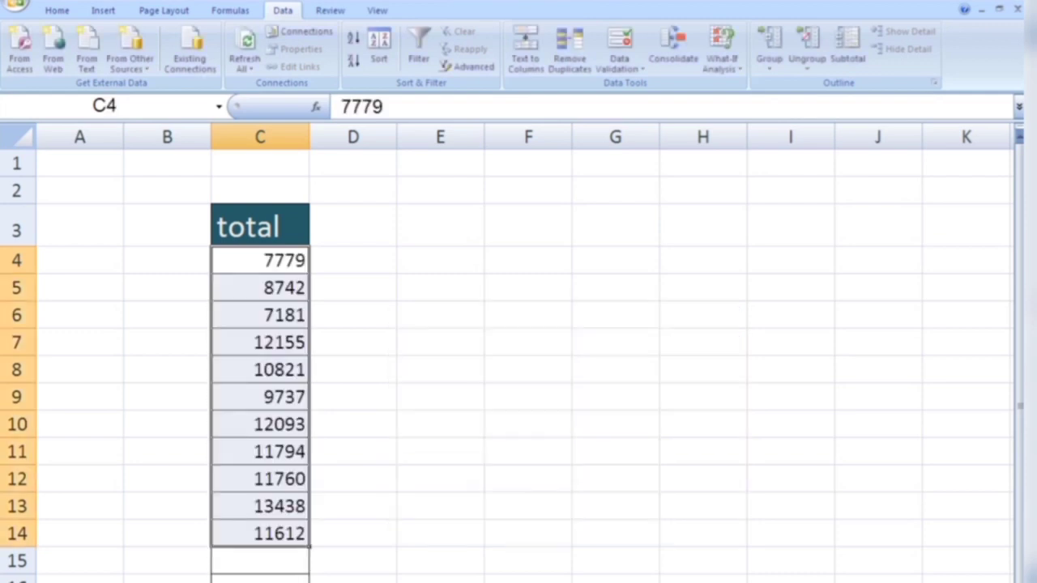
{"action": "key", "text": "ctrl+Page_Up"}
{"action": "key", "text": "ctrl+Page_Down"}
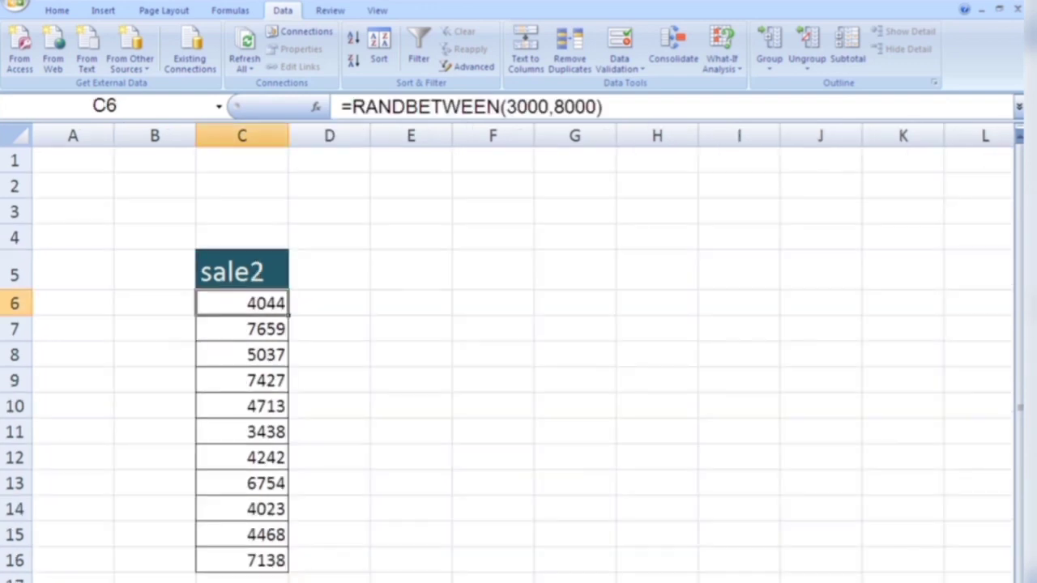
{"action": "key", "text": "ctrl+Page_Down"}
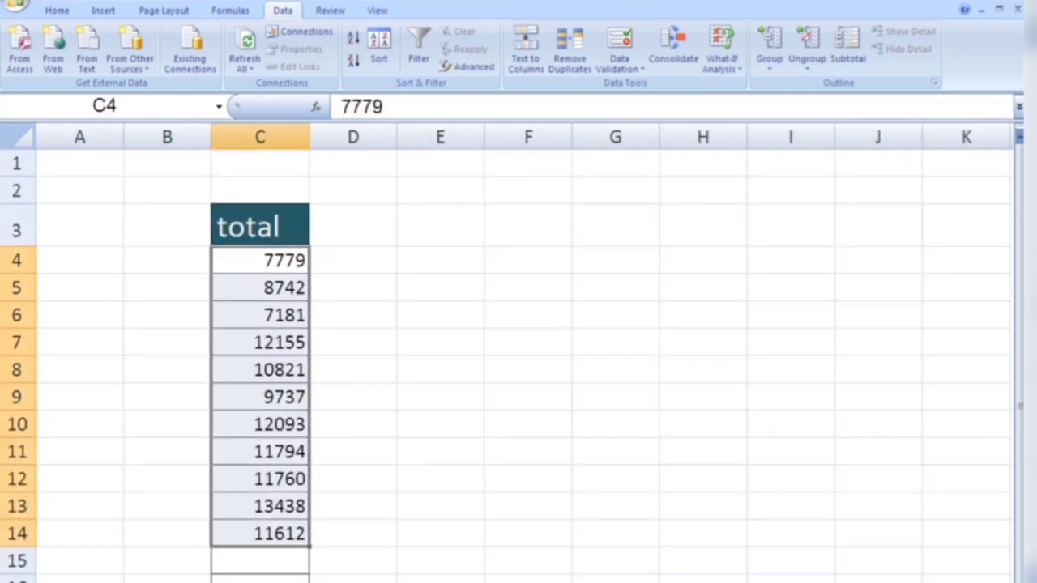